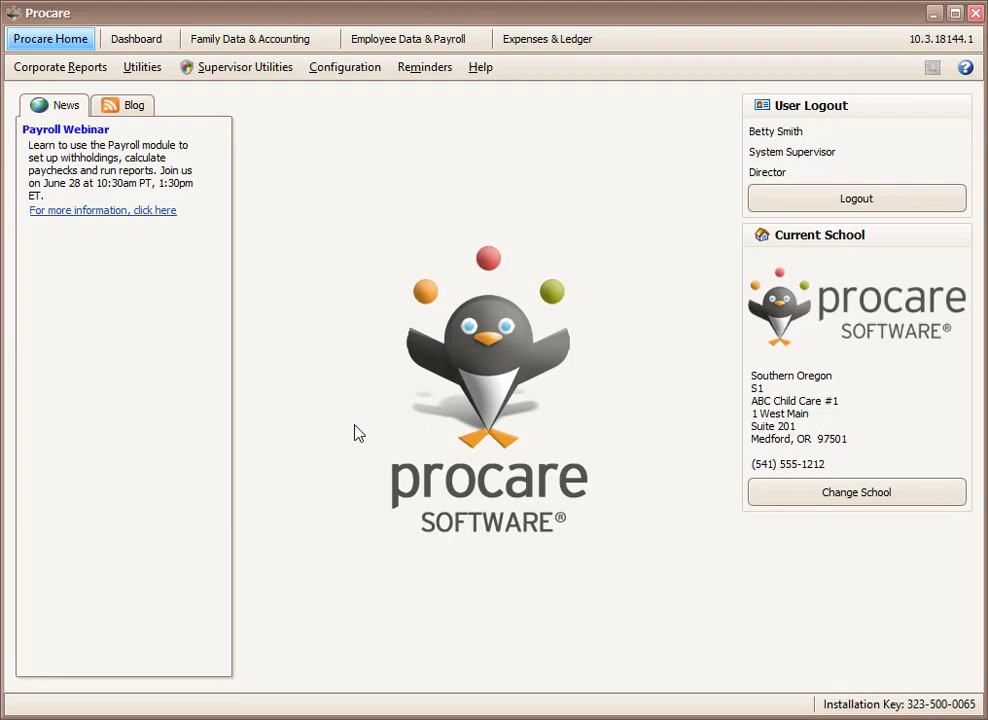
- Open the system configuration's Scheduling settings under Data Management and review the Departments, Work Areas and Classrooms descriptions
click(348, 68)
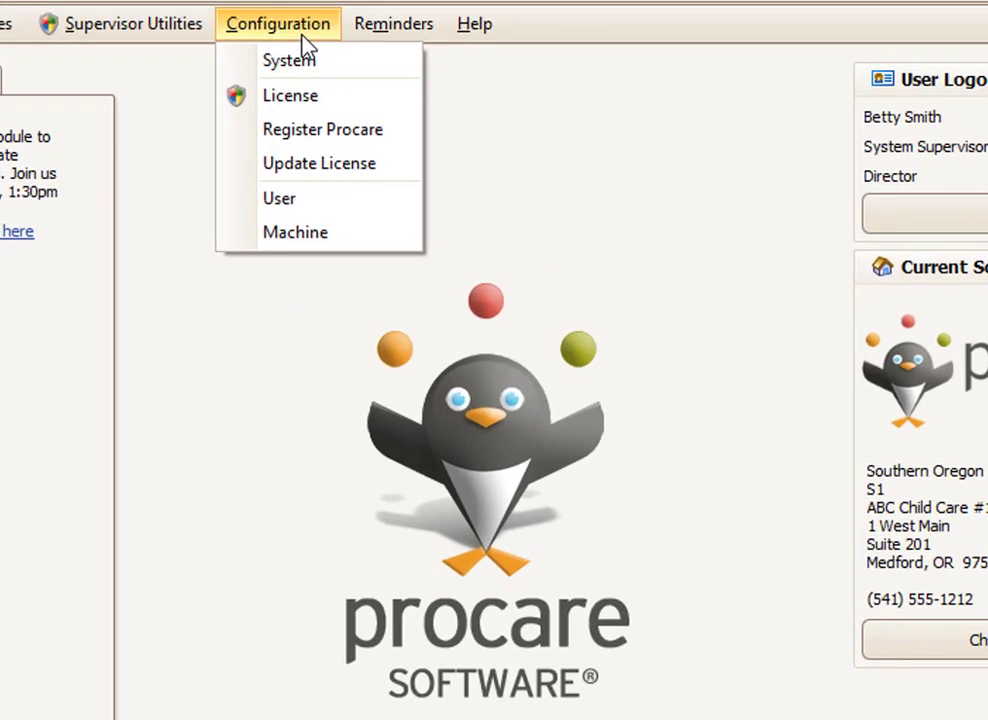
click(343, 70)
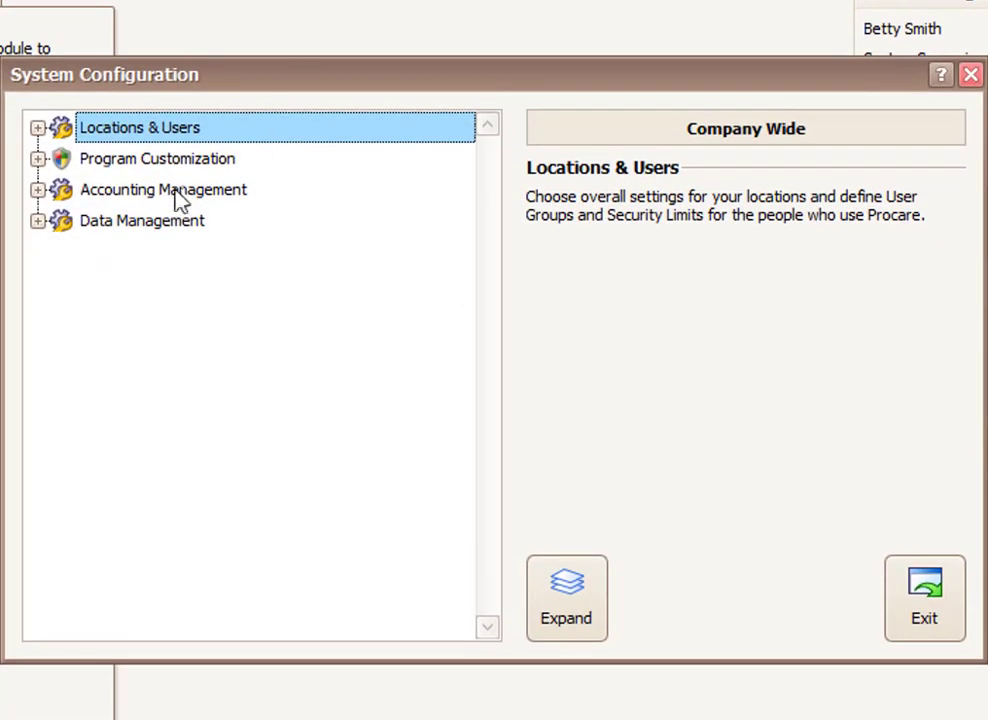
click(37, 221)
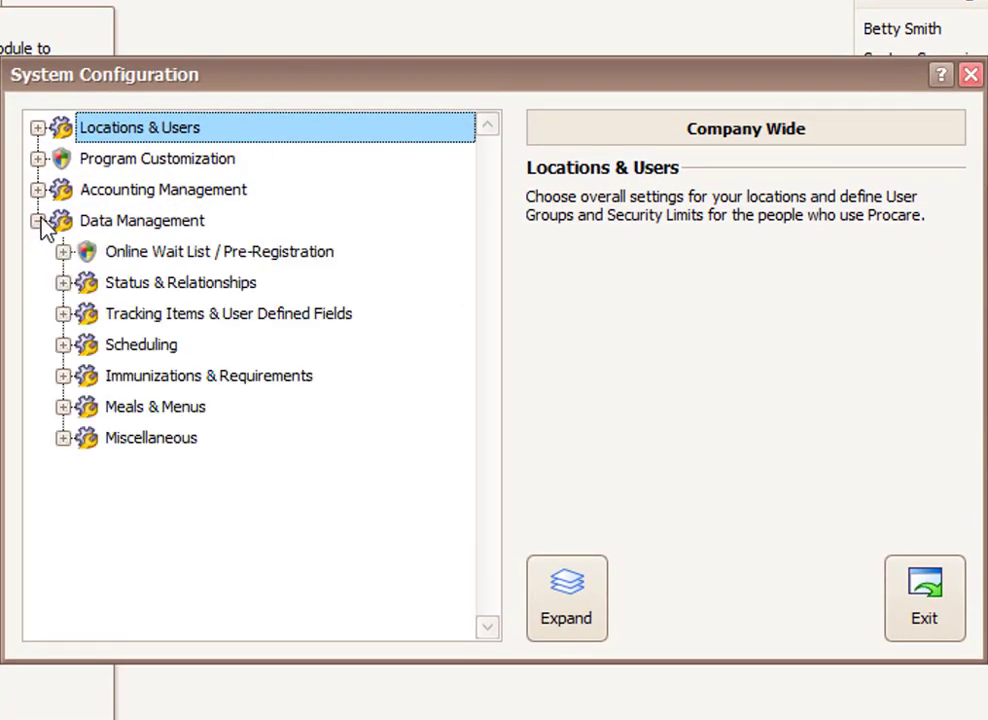
click(63, 345)
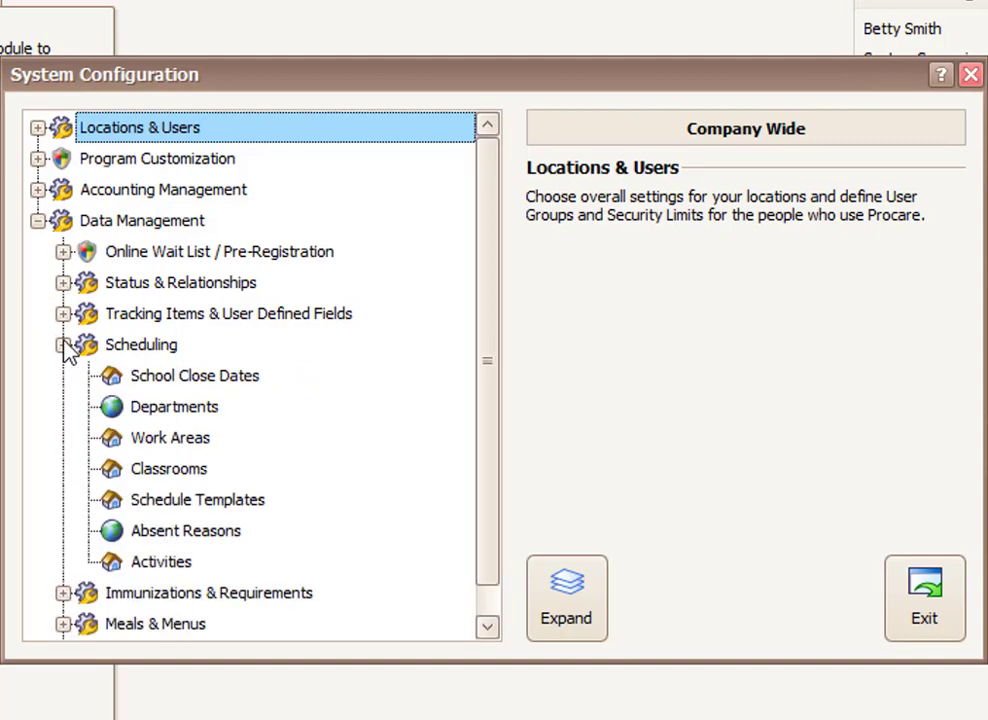
click(148, 414)
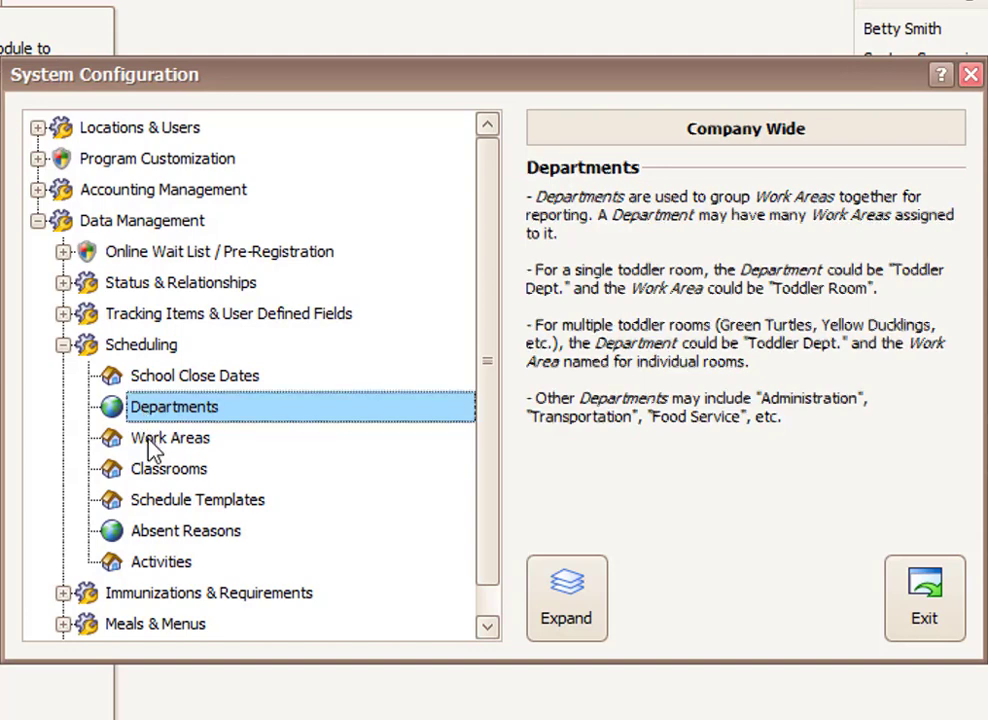
click(148, 444)
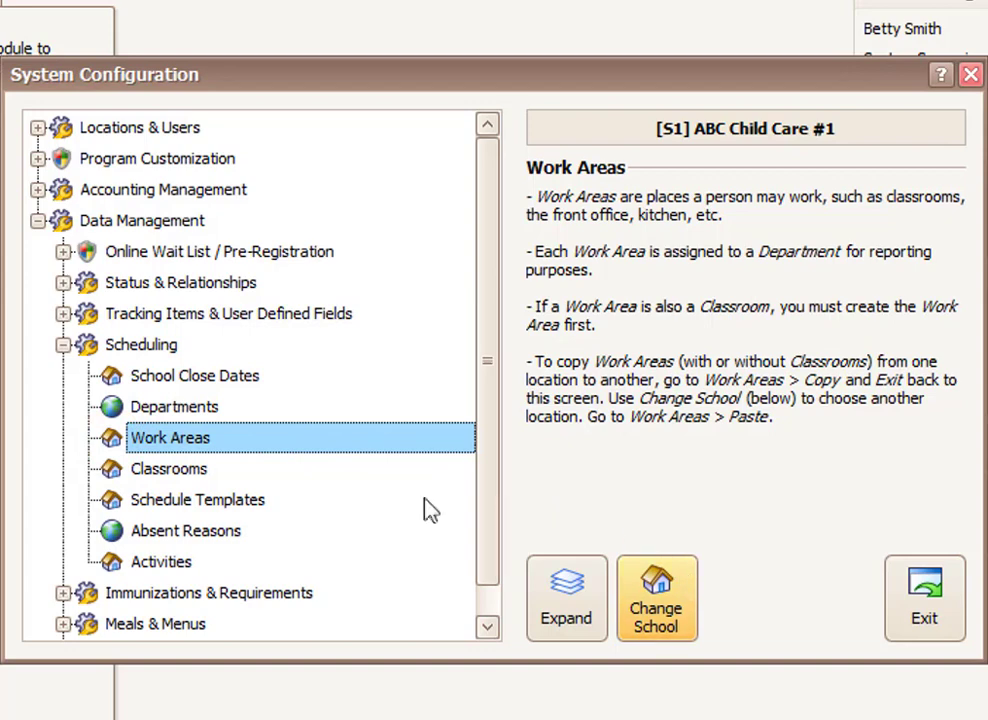
click(170, 472)
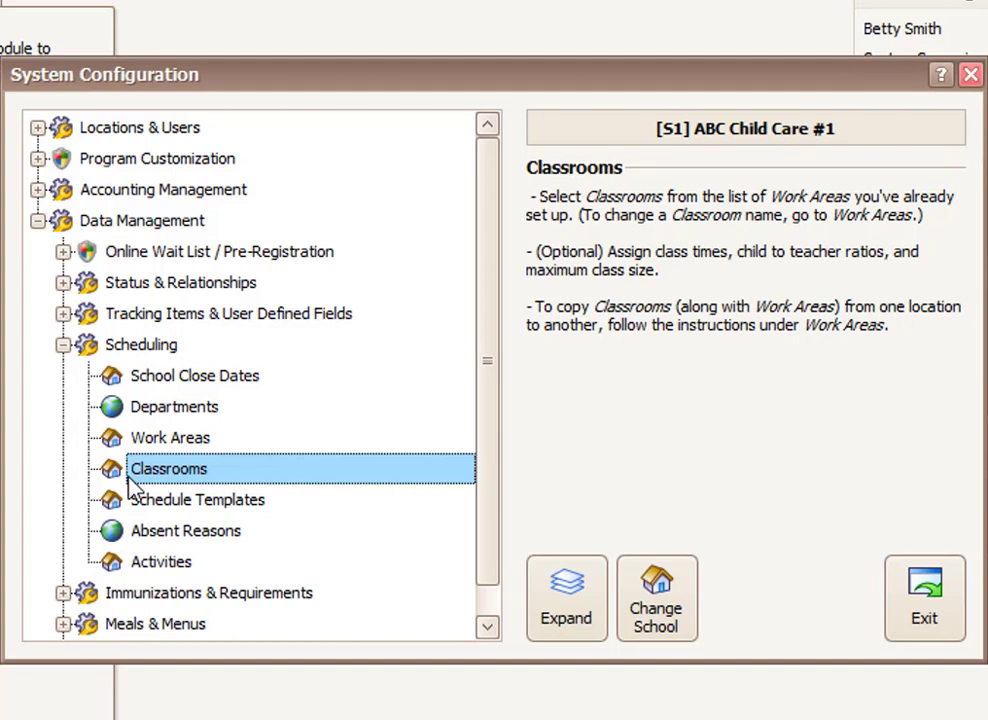
- Delete the Food Service department from the company-wide Departments list and close the list
click(171, 410)
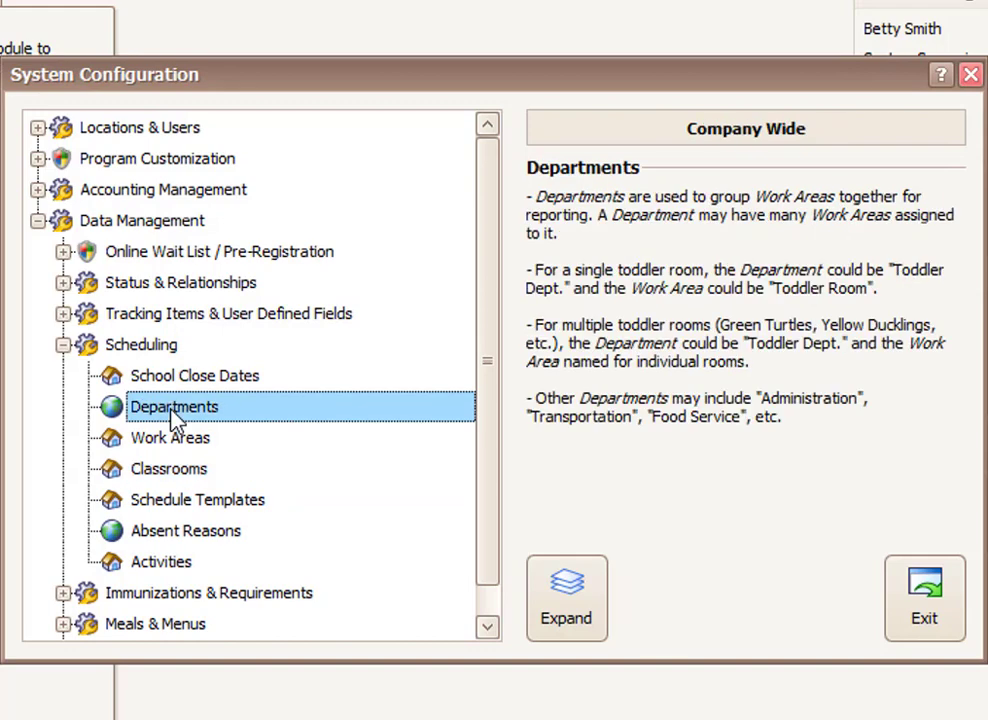
double_click(171, 412)
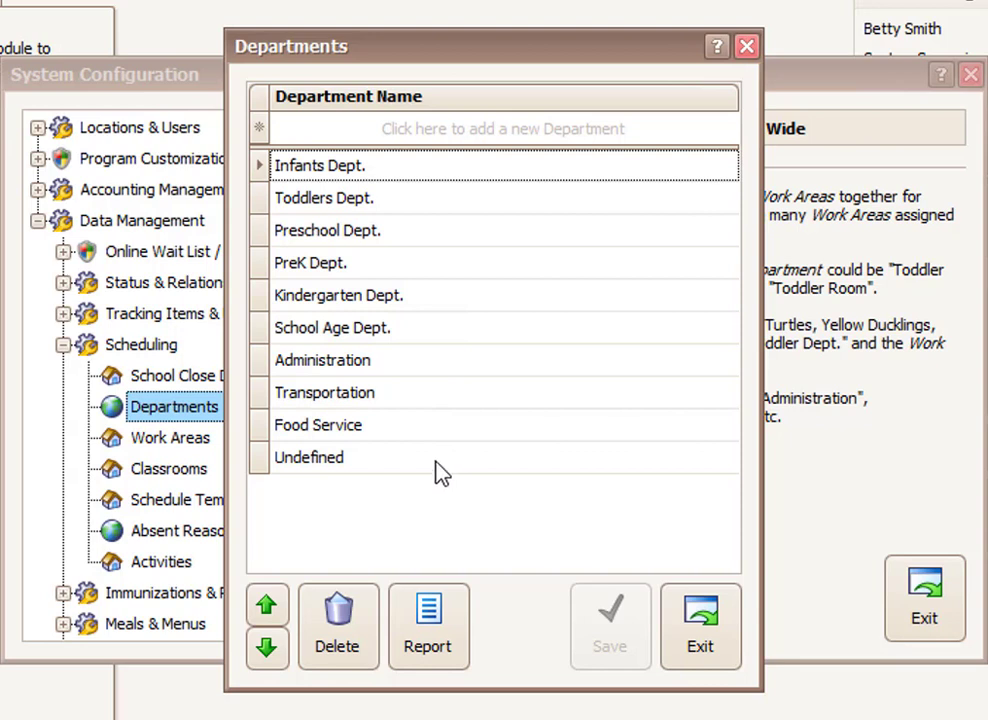
click(269, 426)
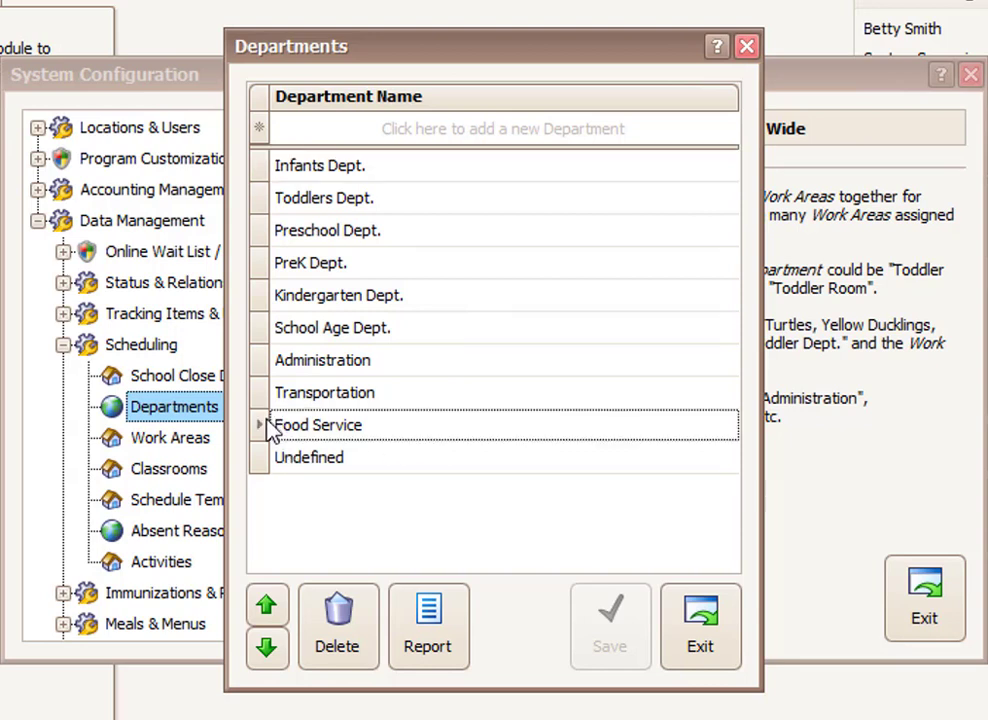
click(350, 643)
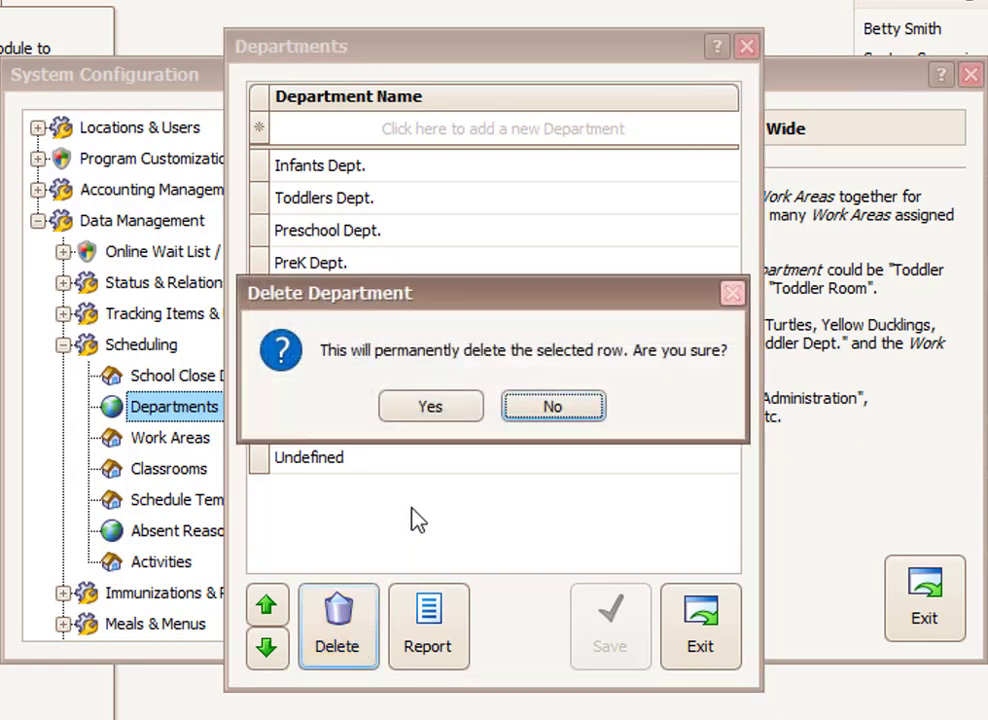
click(445, 410)
click(702, 622)
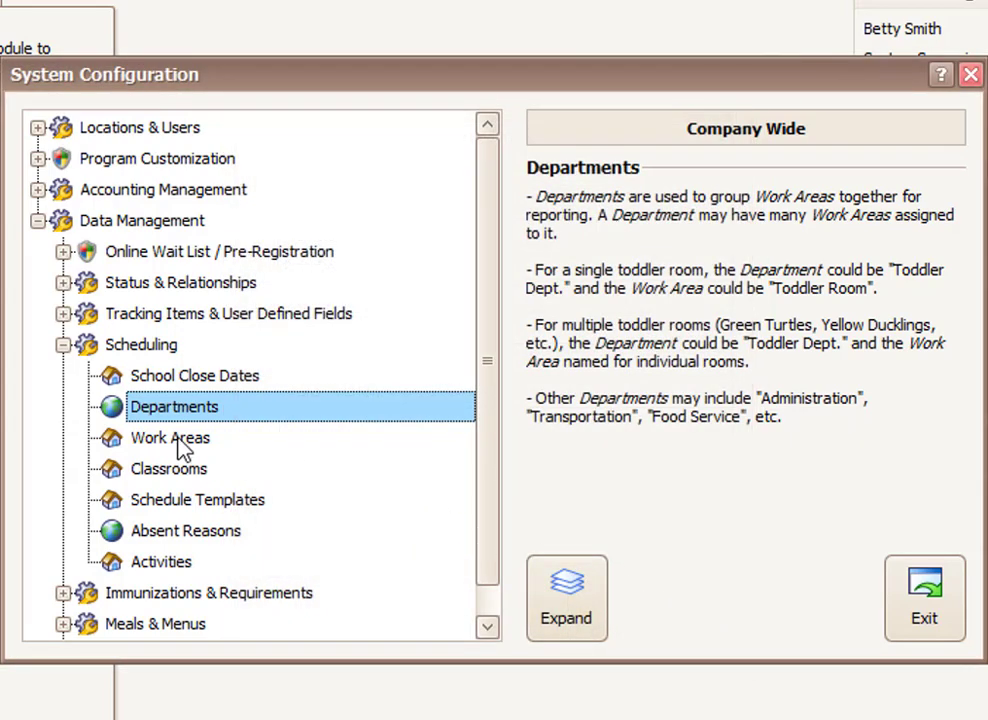
- In the Work Areas settings, assign the Infants Room to Infants Dept. and the Toddlers Room to Toddlers Dept
click(175, 440)
double_click(178, 446)
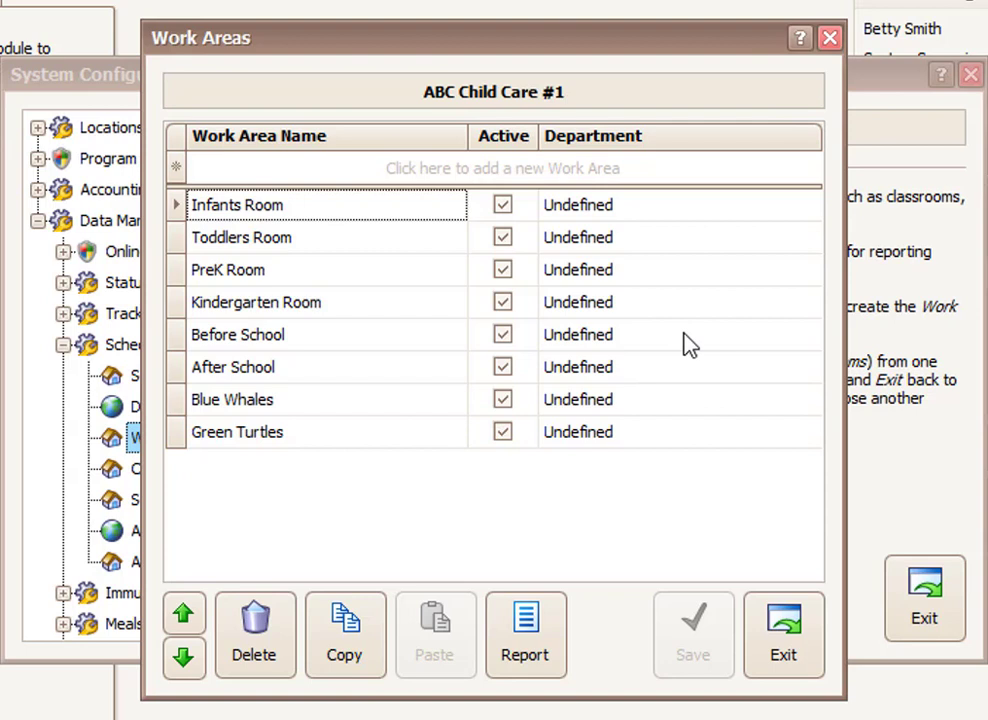
click(736, 210)
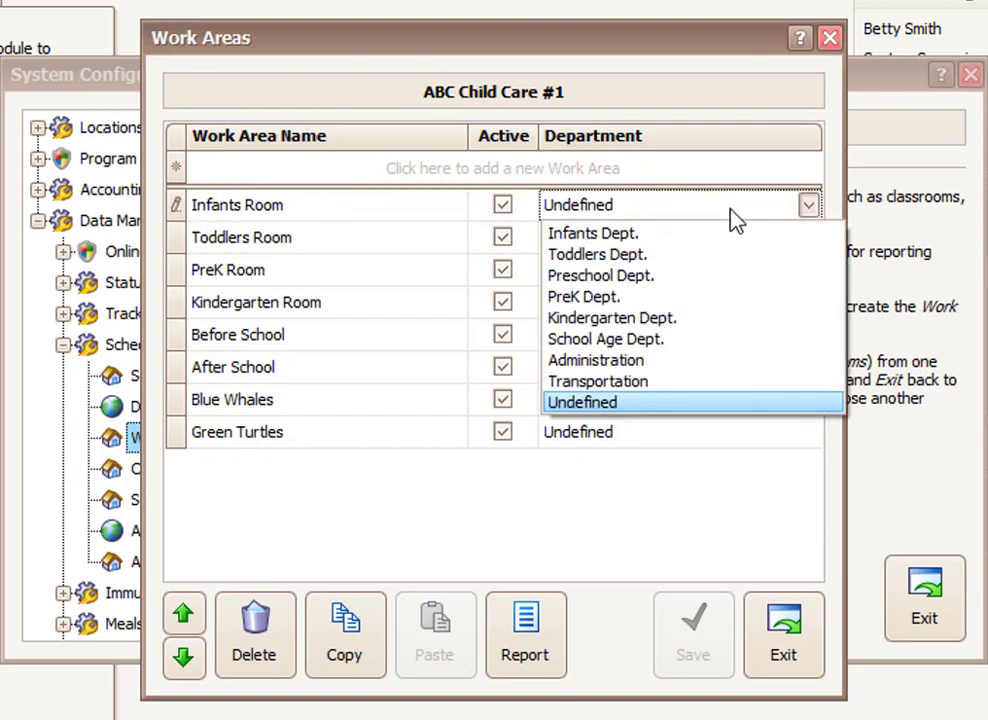
click(659, 236)
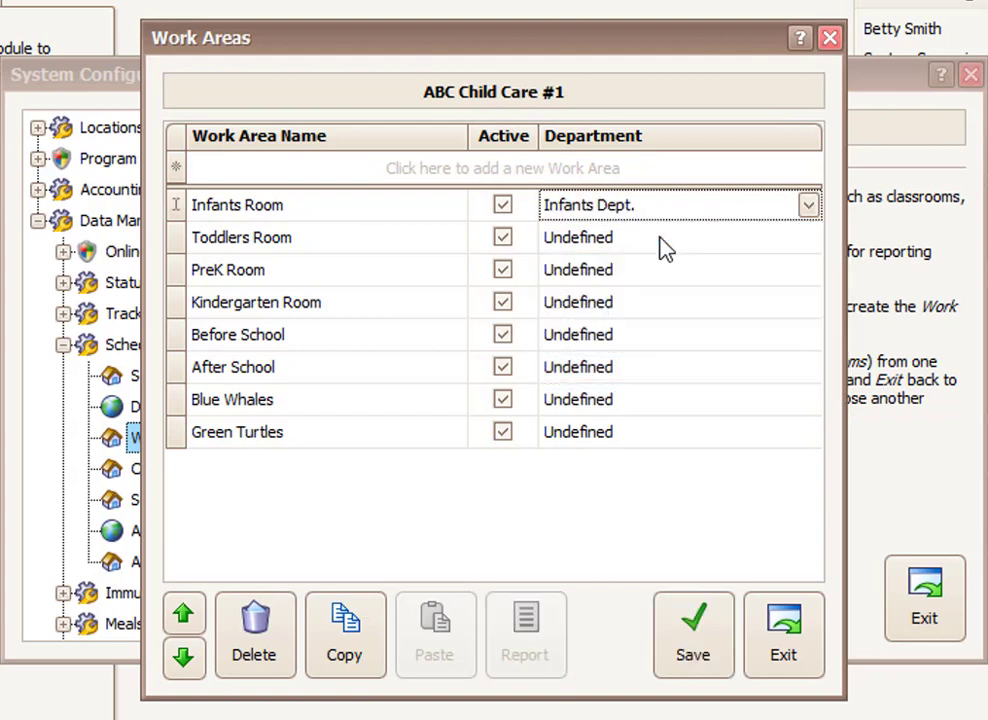
click(664, 240)
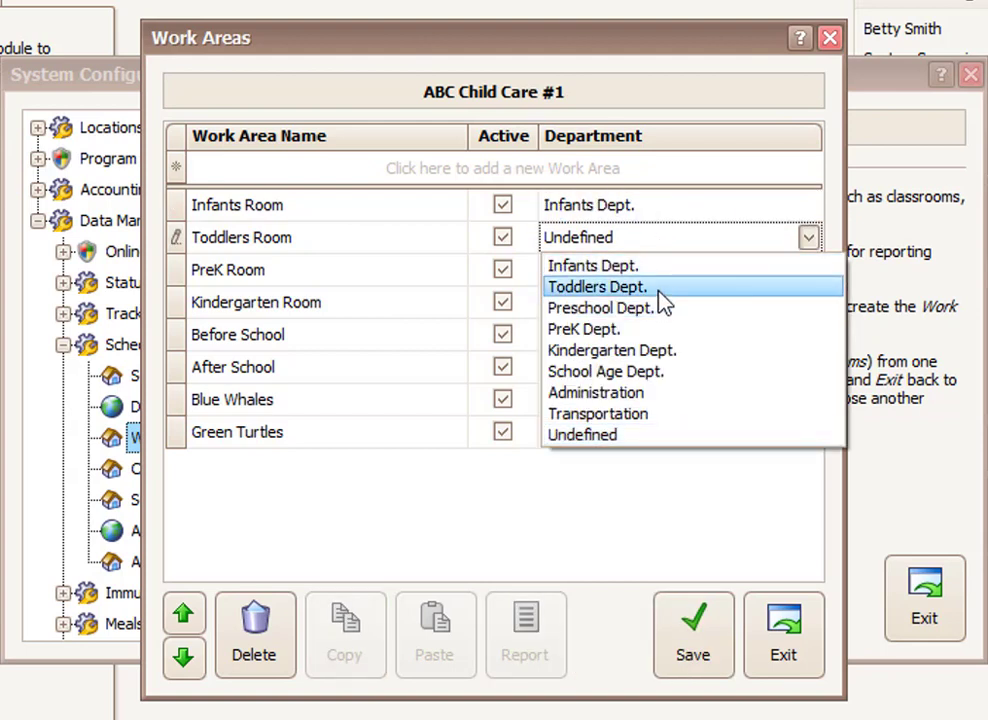
click(660, 290)
- Assign the PreK Room work area to PreK Dept. and the Kindergarten Room to Kindergarten Dept
click(660, 280)
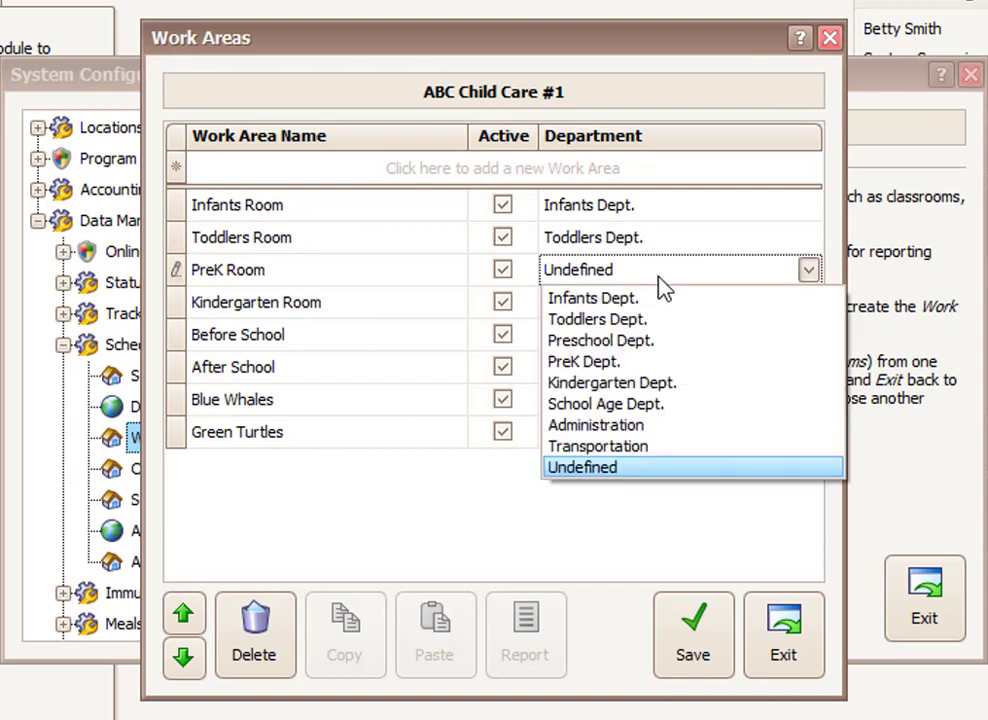
click(680, 363)
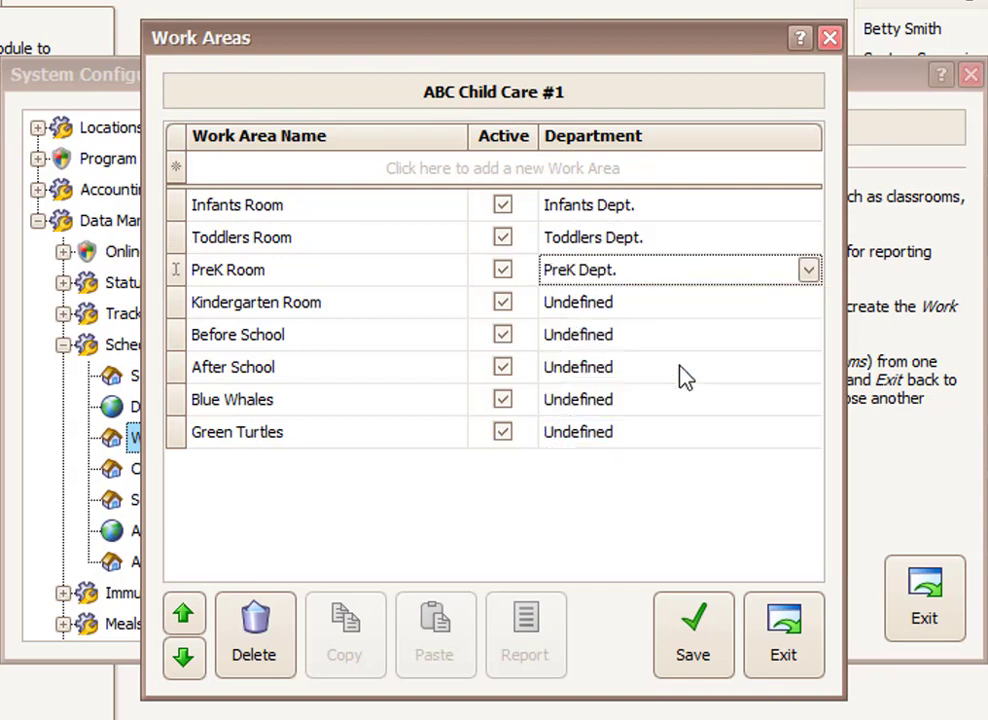
click(668, 305)
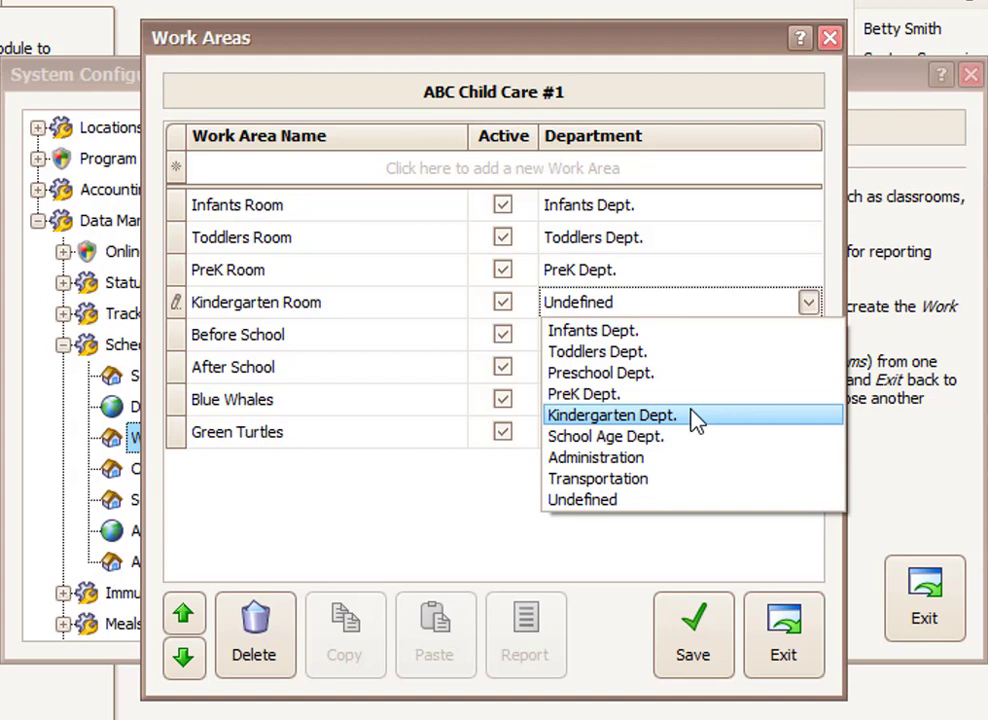
click(697, 418)
- Assign both the Before School and After School work areas to School Age Dept
click(680, 346)
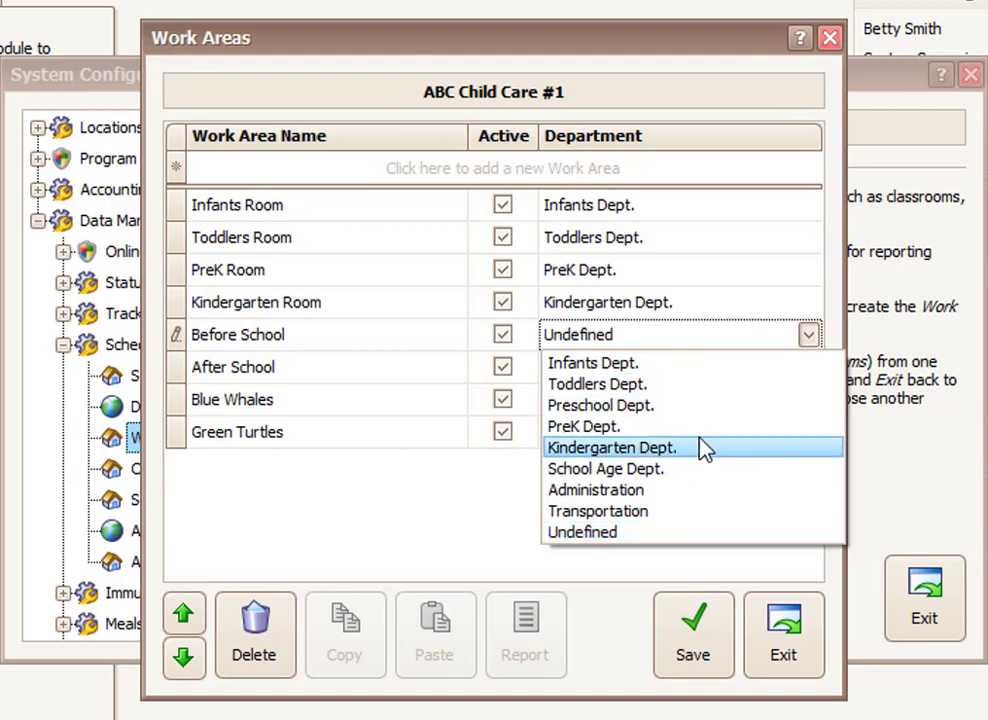
click(706, 469)
click(670, 378)
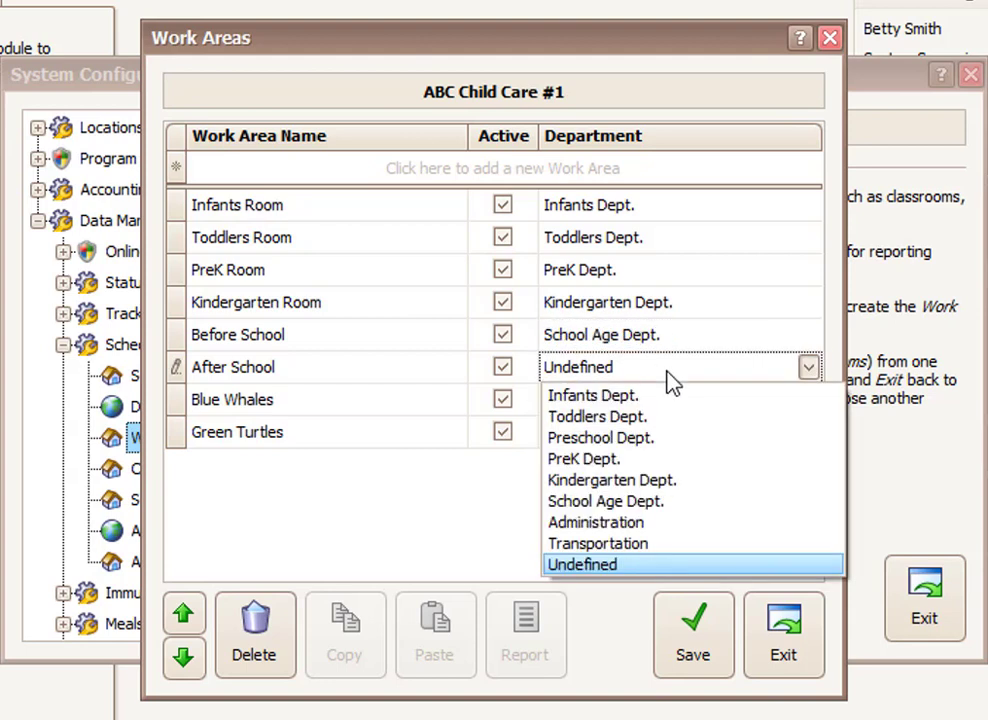
click(690, 502)
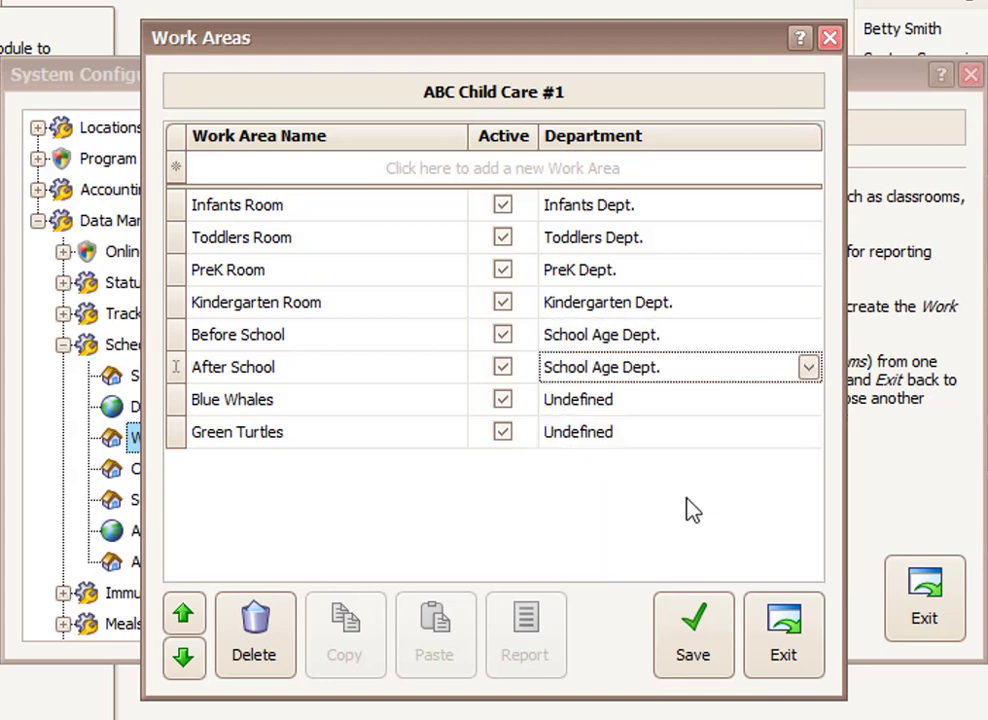
- Assign the Blue Whales and Green Turtles work areas to Preschool Dept. and save the department assignments
click(664, 400)
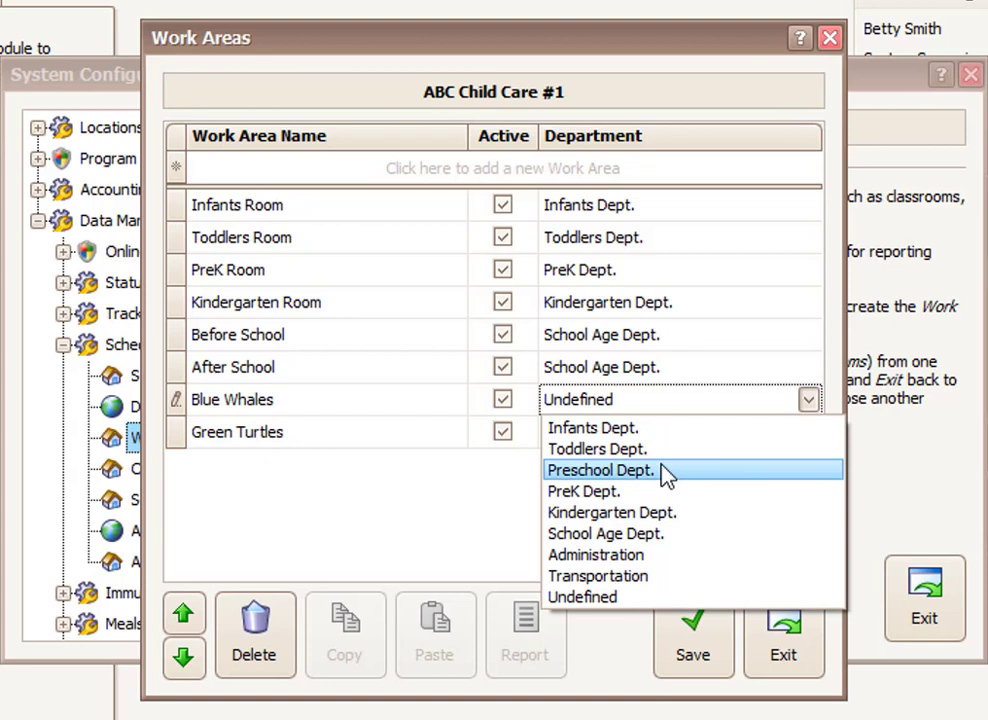
click(662, 469)
click(660, 434)
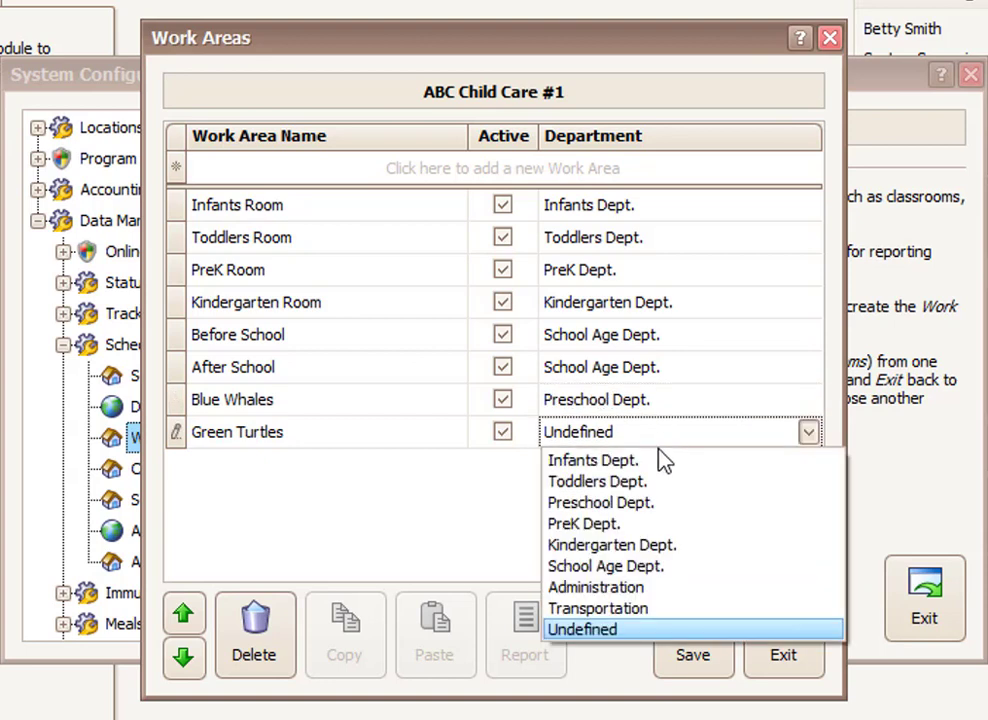
click(666, 504)
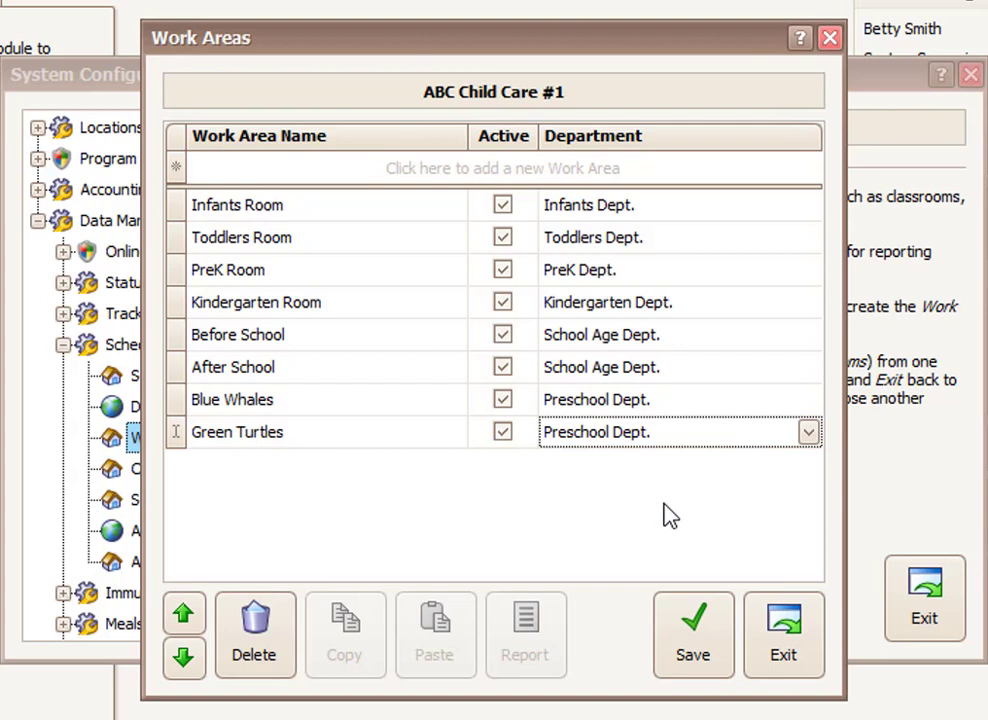
click(707, 636)
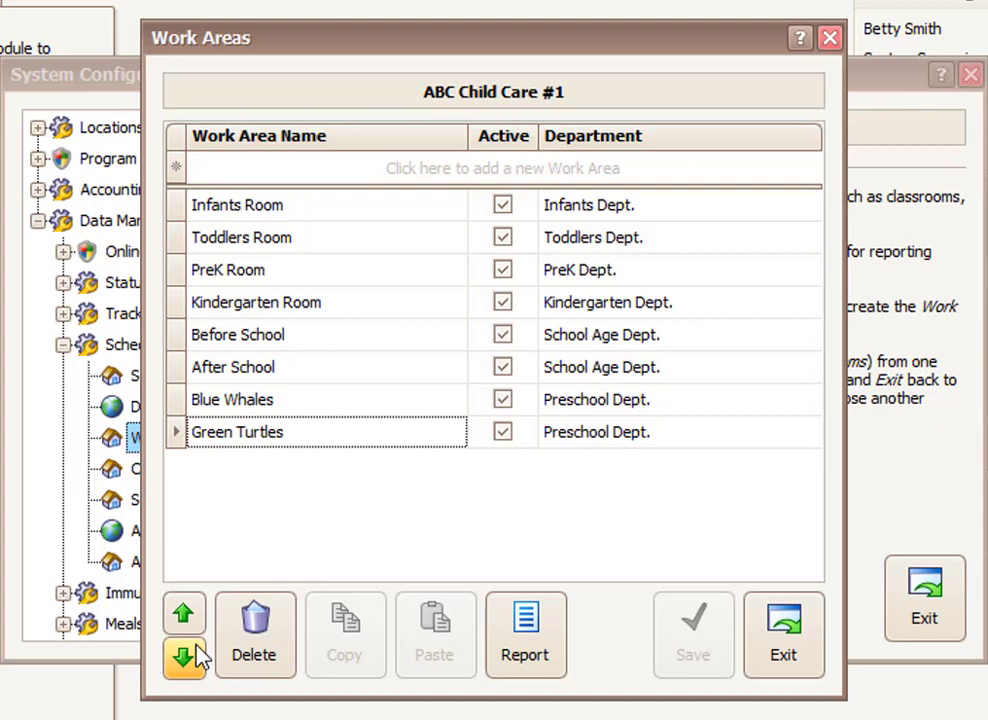
- Move the Blue Whales work area up the list so it sits directly below the Toddlers Room
click(175, 400)
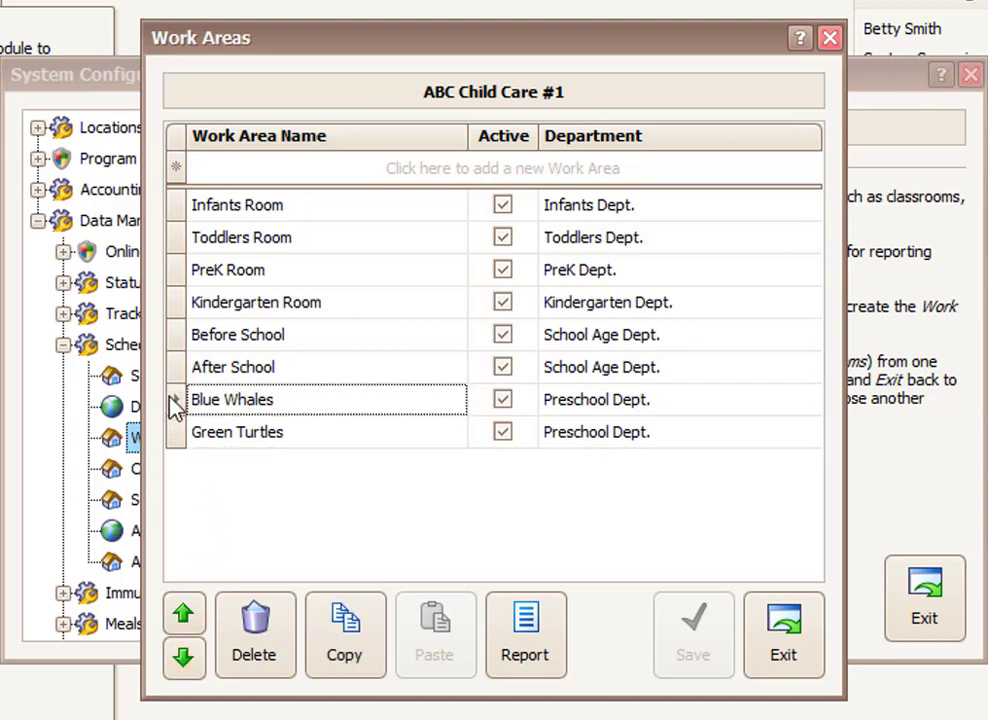
click(198, 612)
click(198, 612)
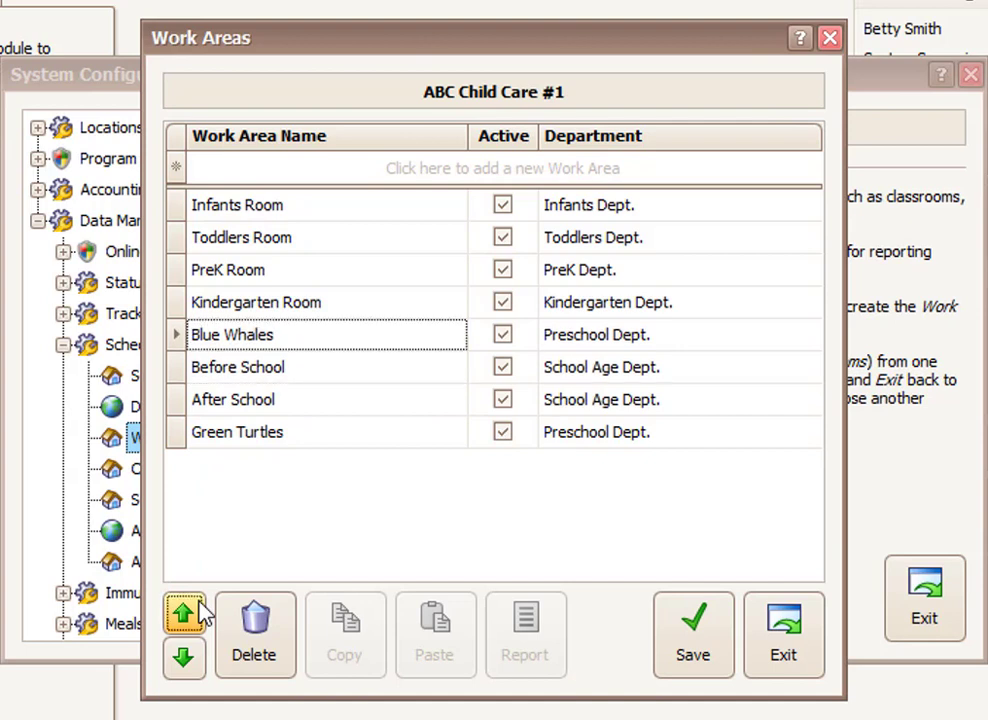
click(198, 612)
click(198, 612)
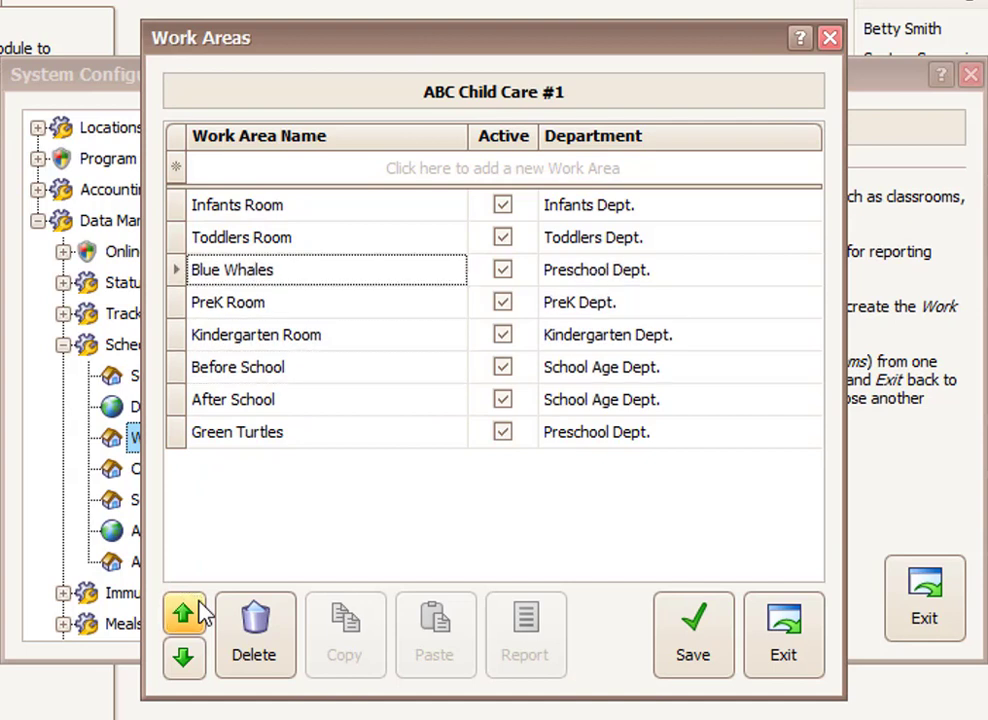
- Move the Green Turtles work area up to directly below Blue Whales and save the new order
click(190, 440)
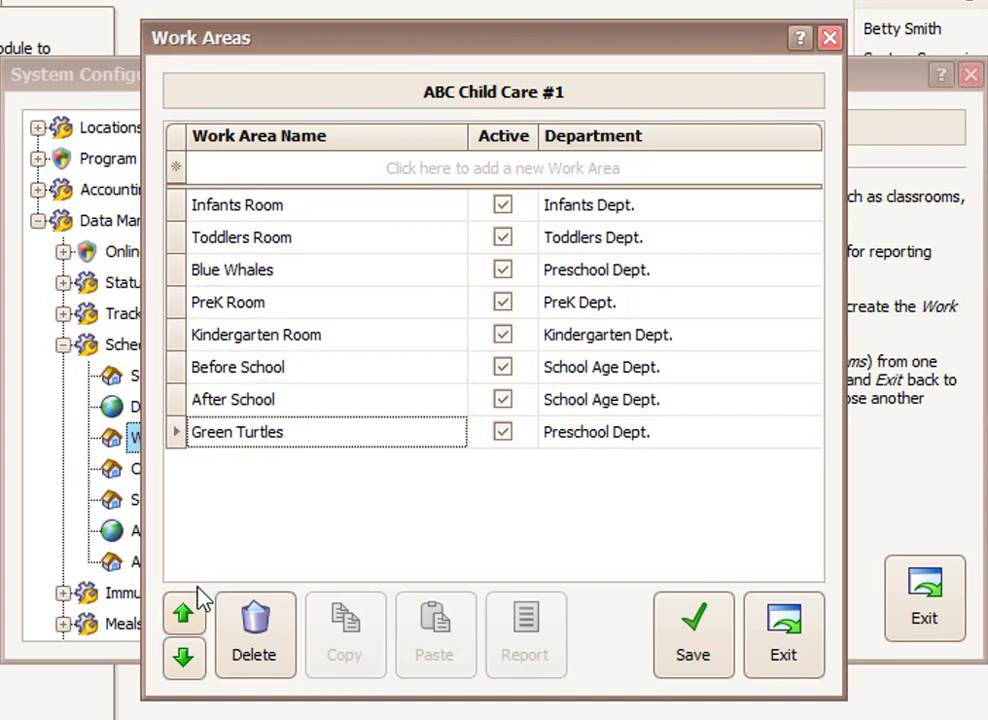
click(196, 614)
click(196, 614)
click(196, 614)
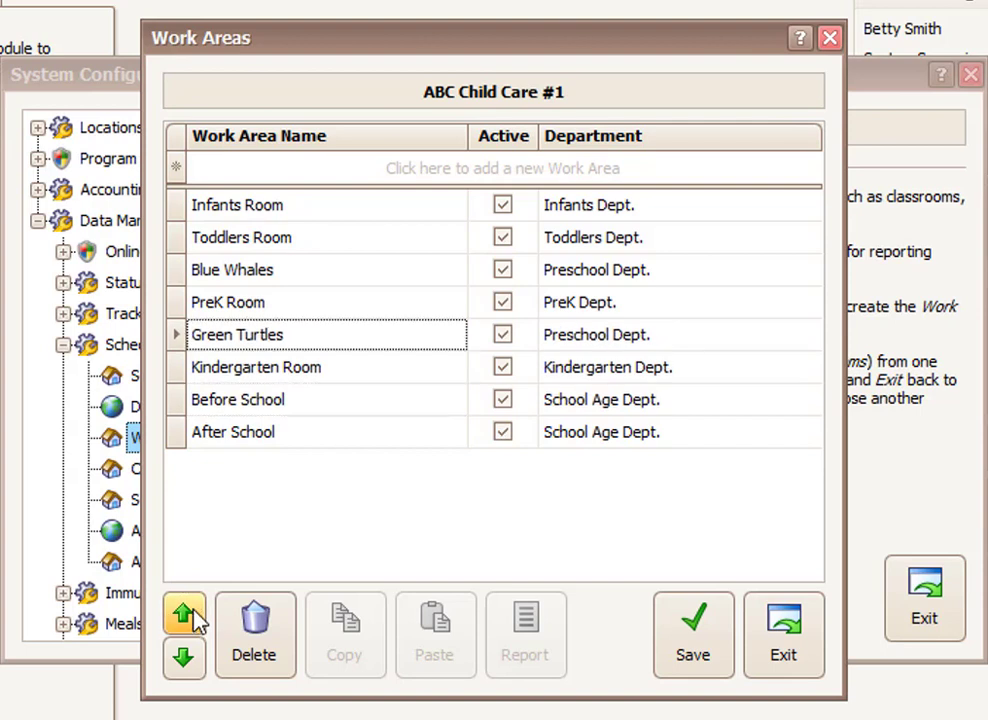
click(196, 614)
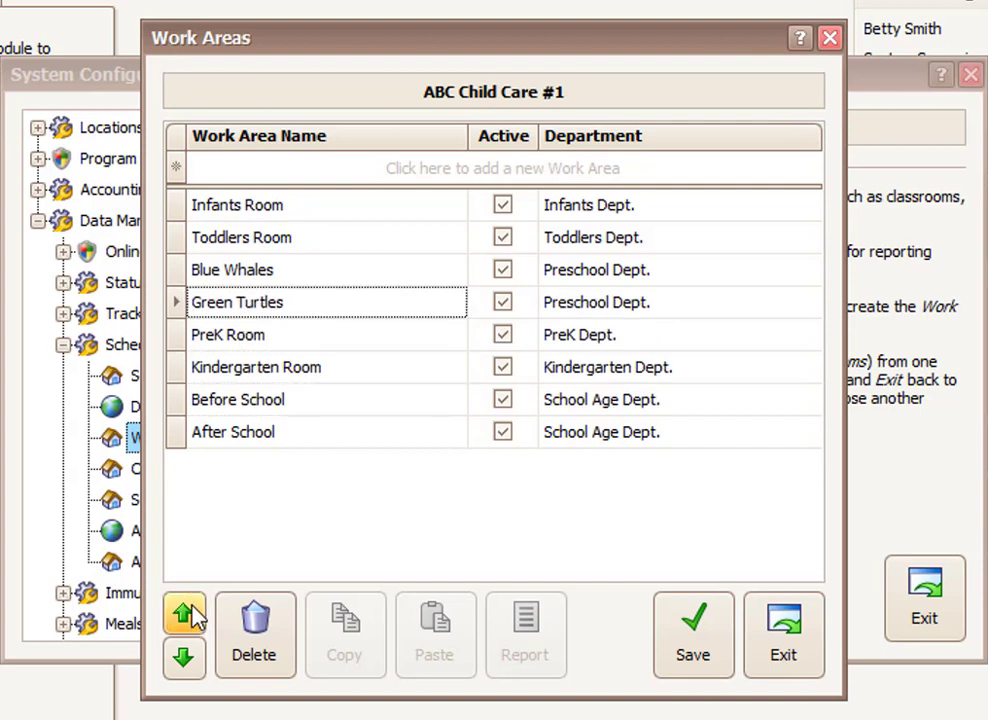
click(688, 633)
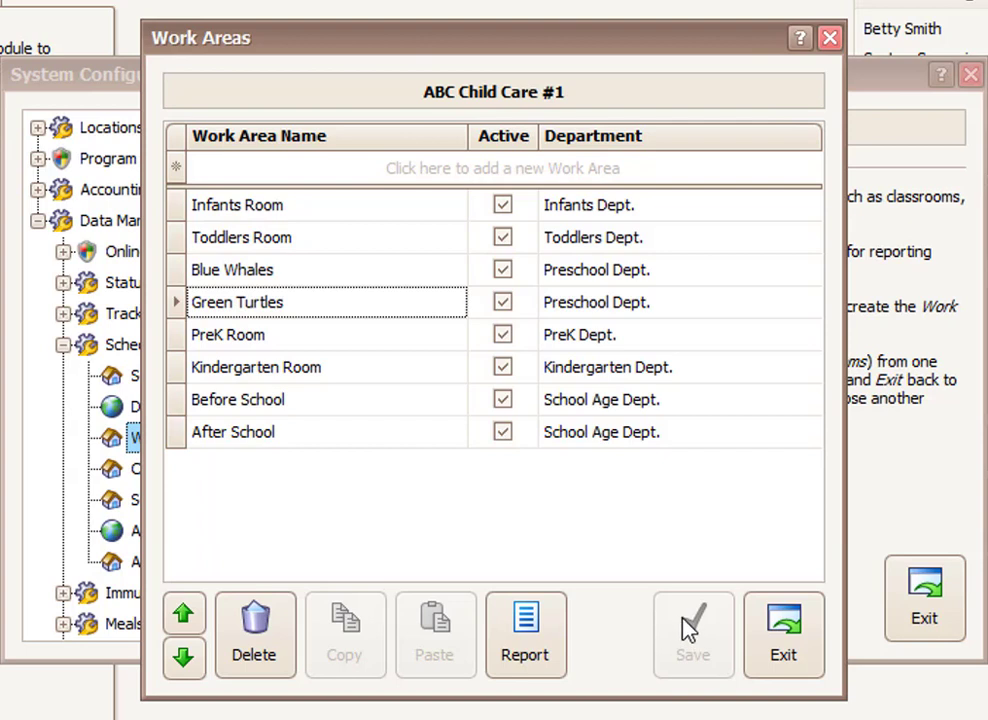
- Add a work area named Front Office in the Administration department, save it and close the work areas list
click(353, 170)
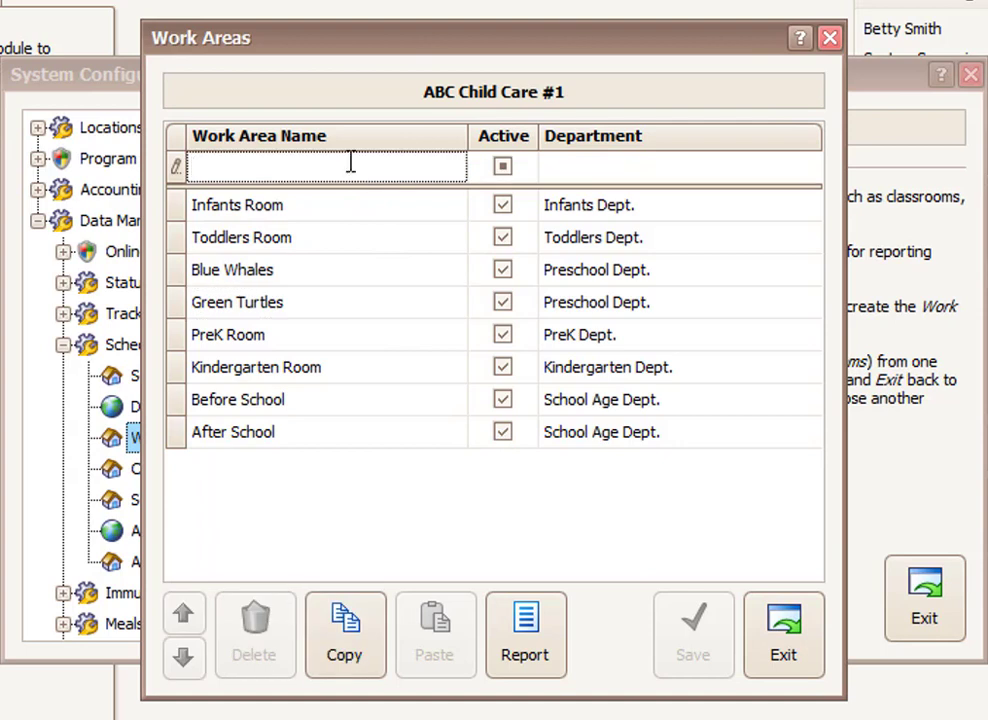
text(Front)
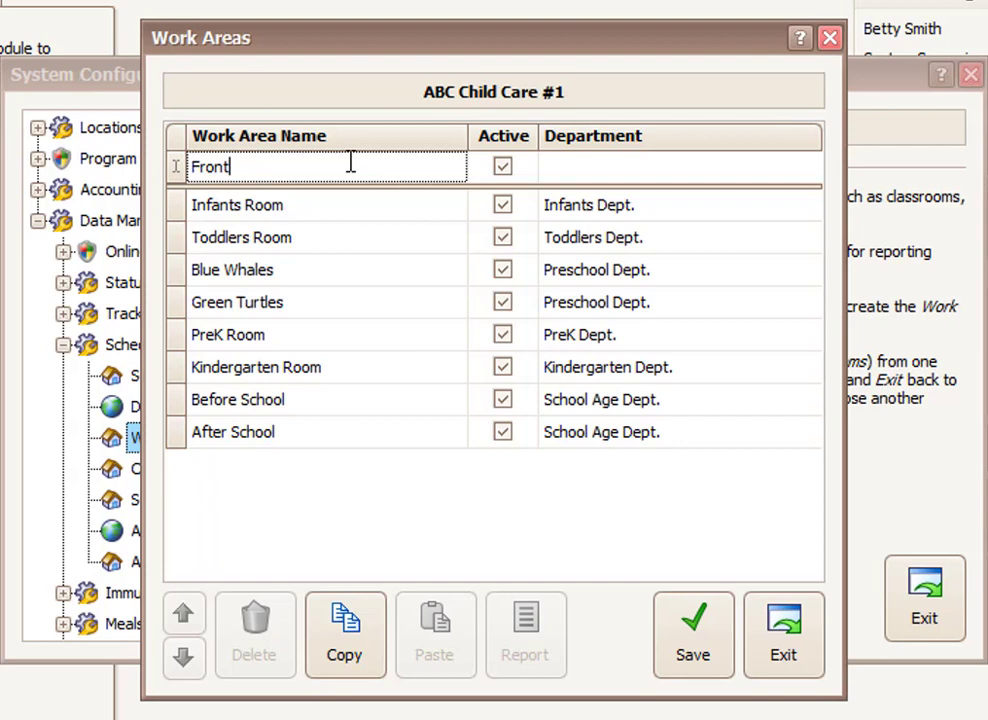
text(Office)
key(Tab)
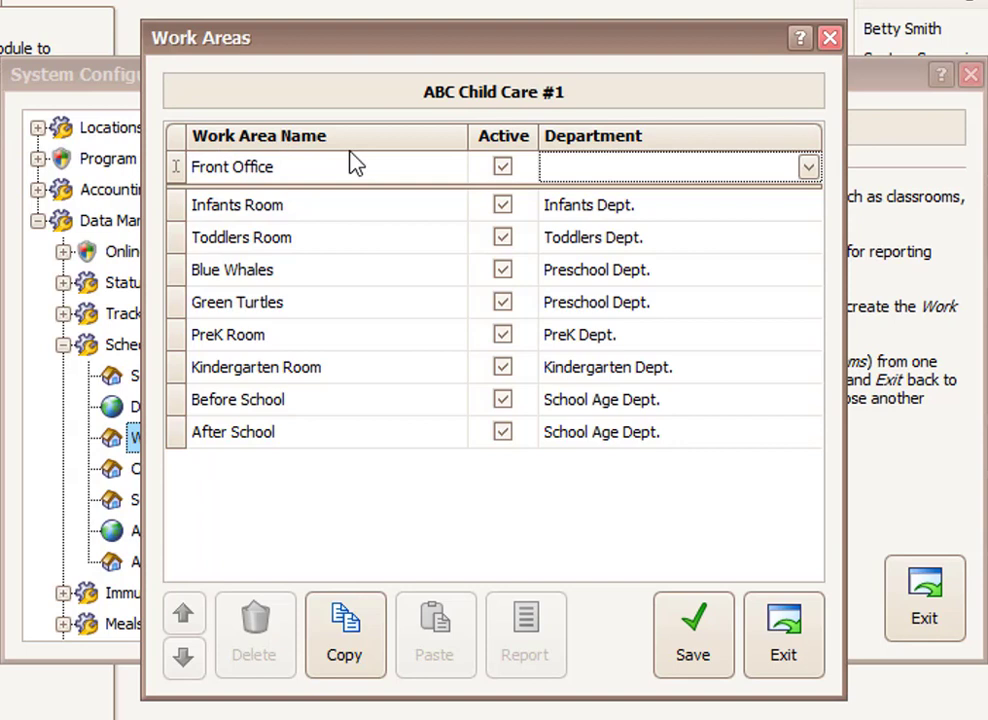
click(733, 175)
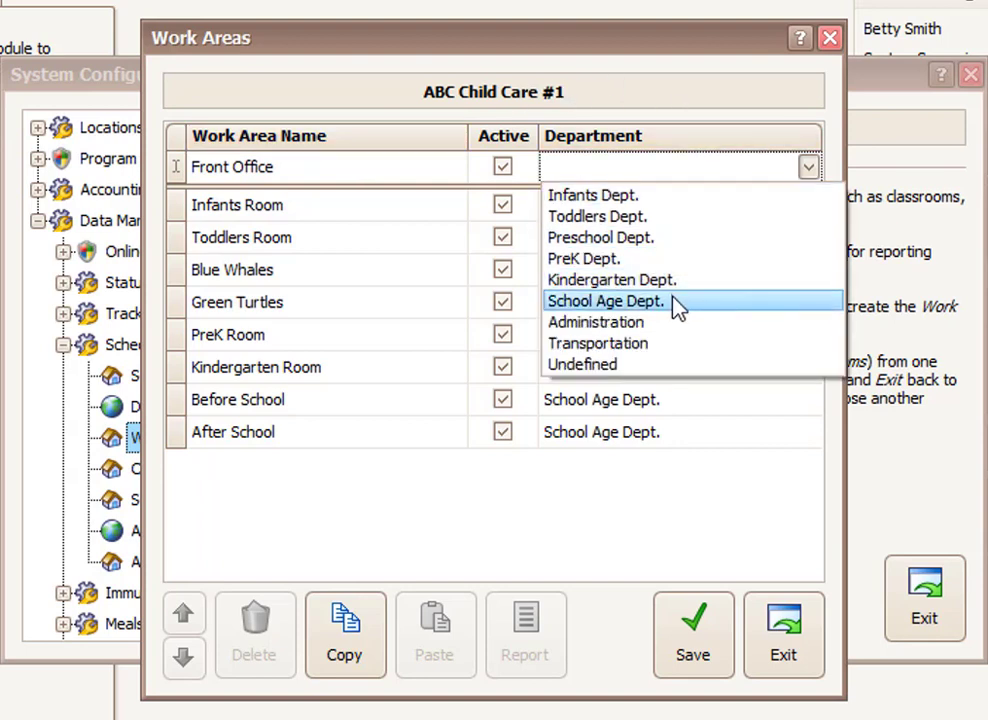
click(668, 322)
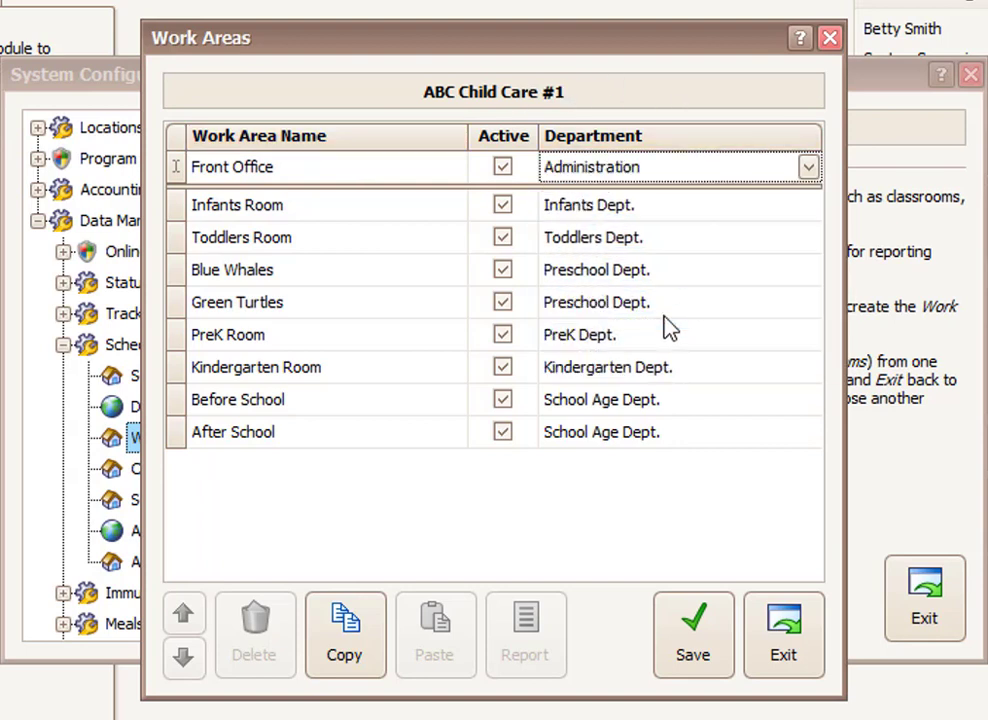
click(694, 645)
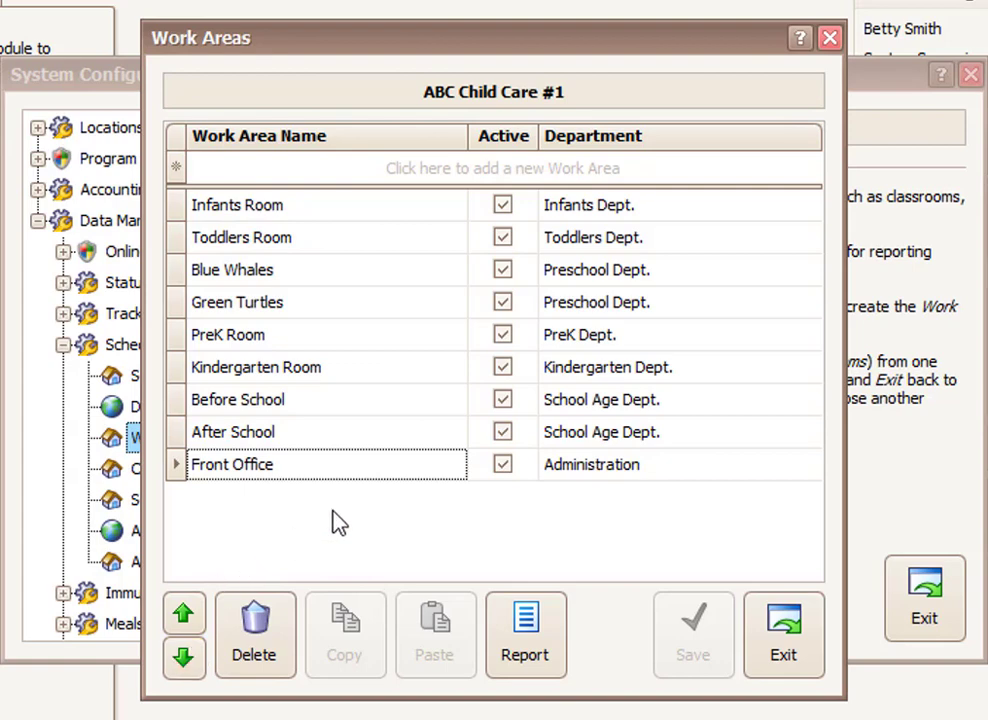
click(783, 635)
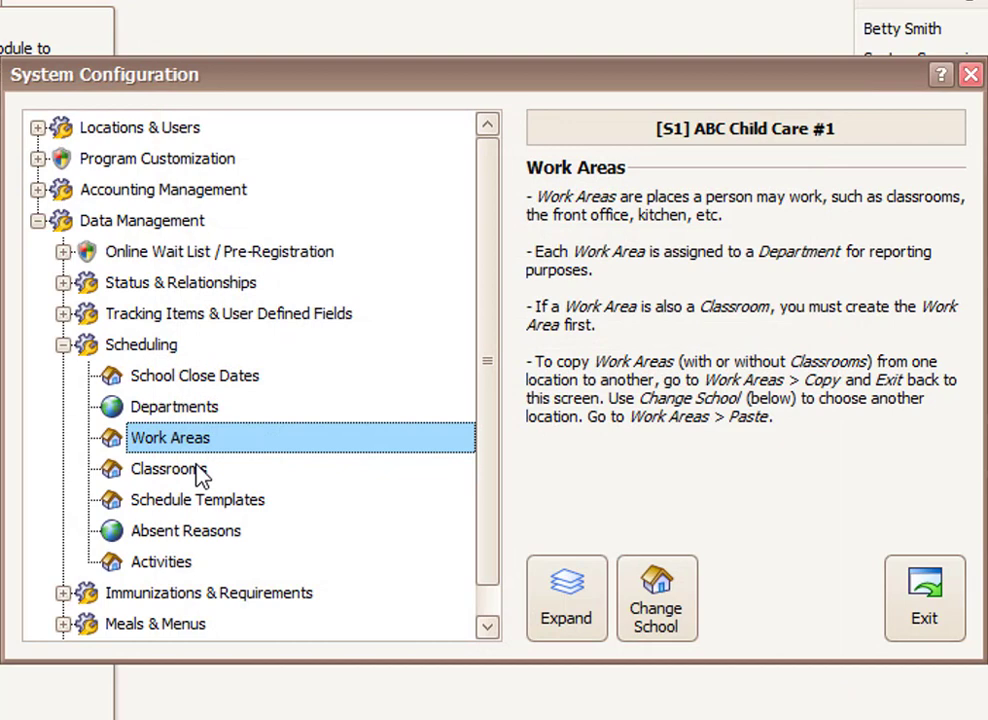
- Open the Classrooms setup for ABC Child Care #1 and view the work areas that can be added as classrooms
double_click(196, 467)
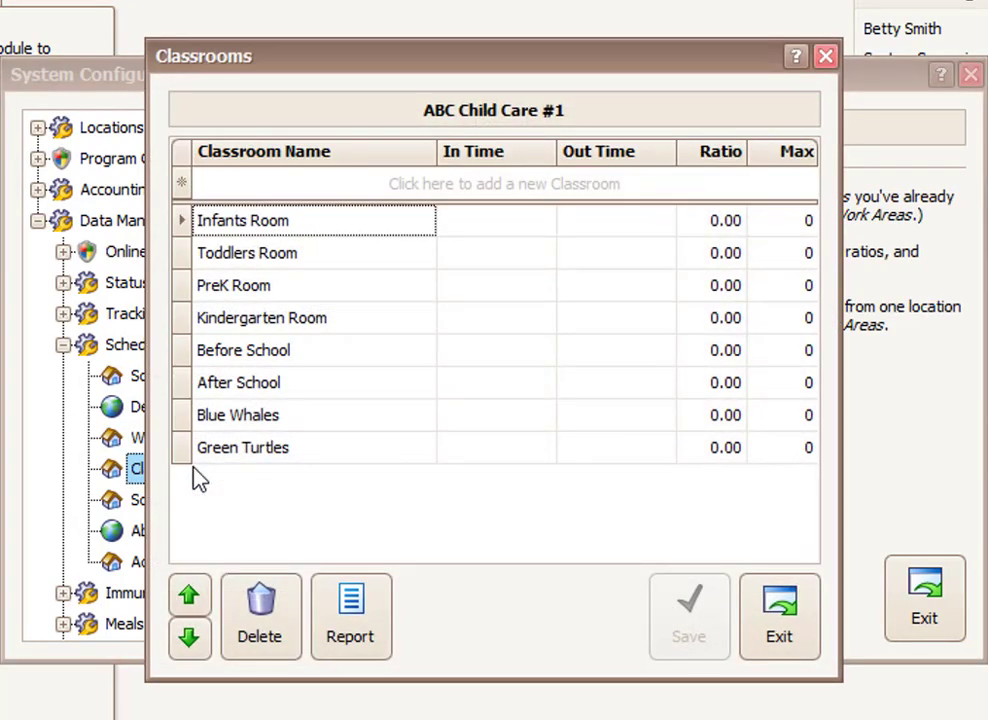
click(423, 188)
click(423, 188)
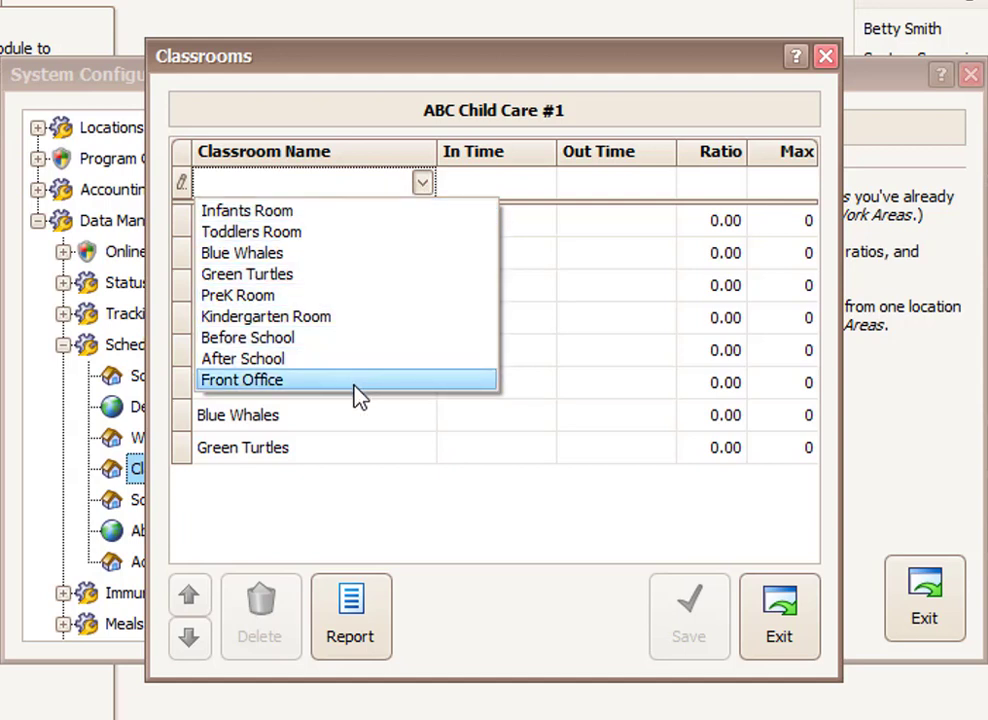
click(380, 123)
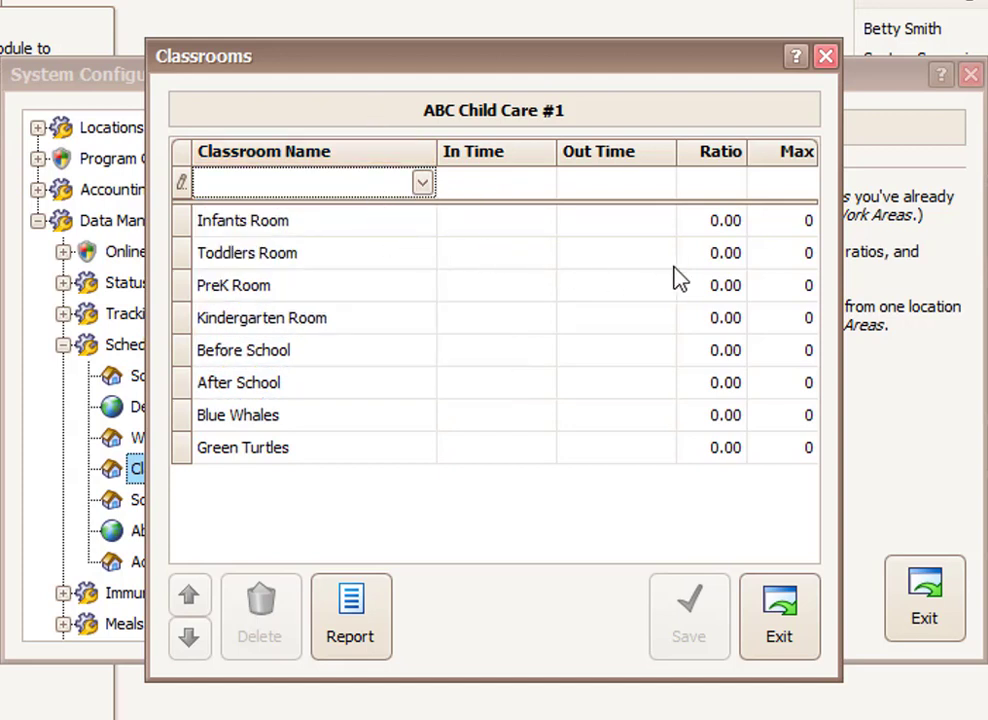
- Set the Infants Room classroom's ratio to 4 and its maximum class size to 8
click(704, 222)
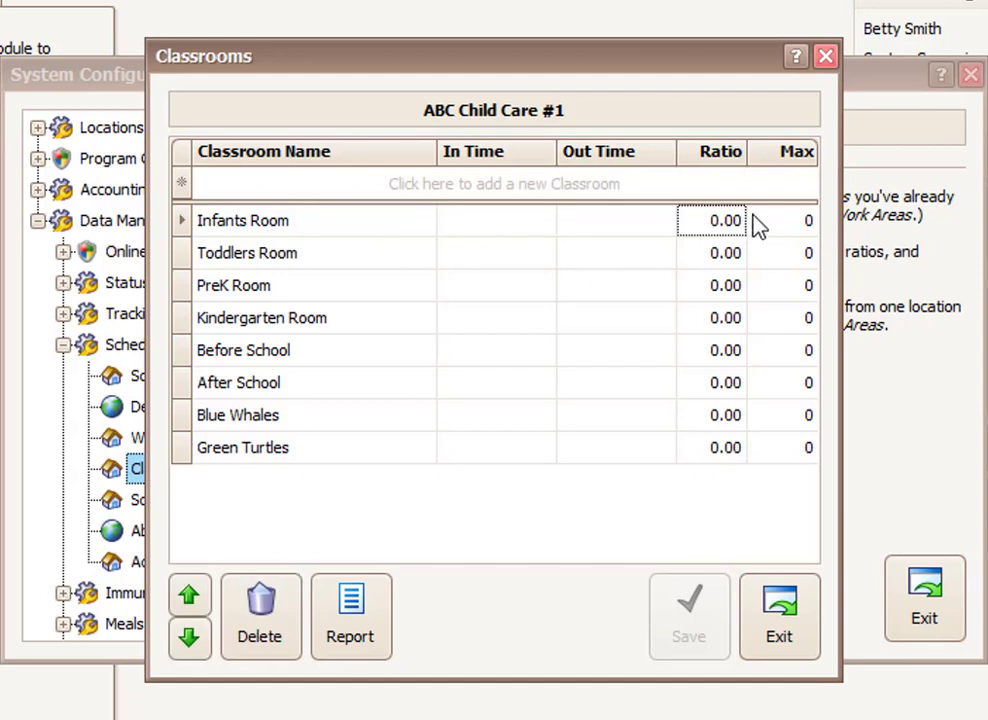
text(4)
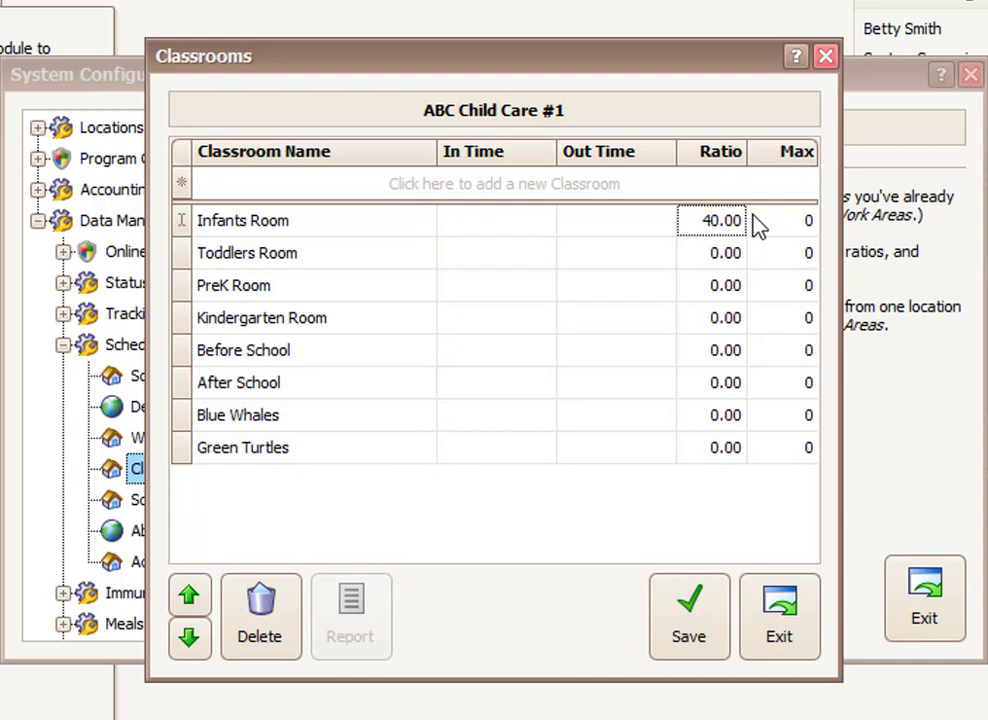
key(Delete)
key(Tab)
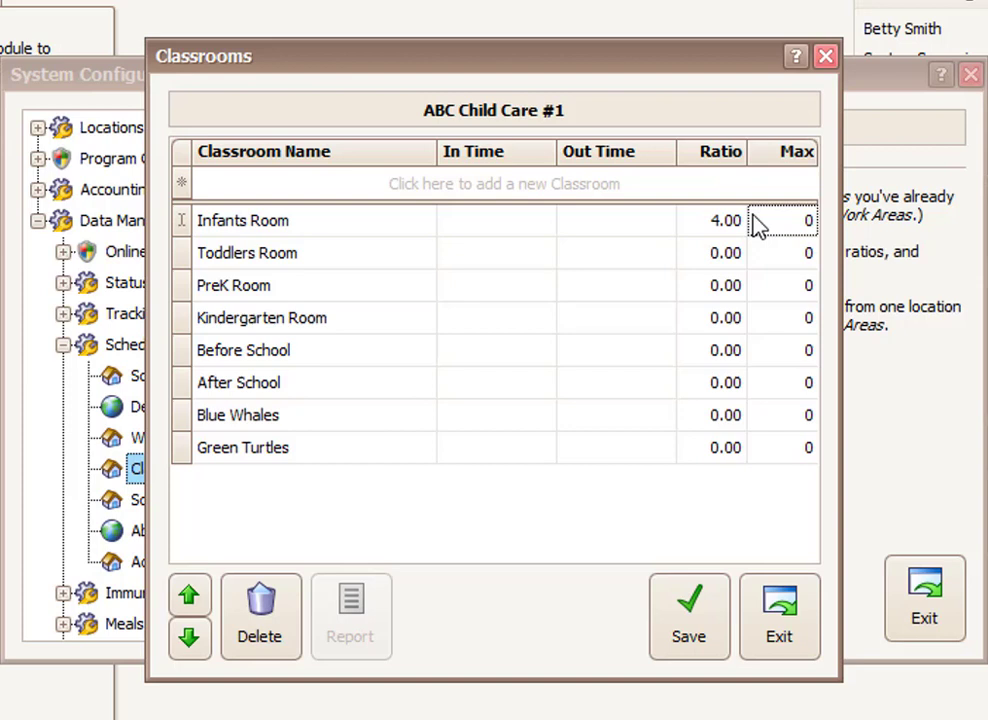
text(8)
key(Delete)
key(Tab)
- Set the Toddlers Room classroom's ratio to 8 and its maximum class size to 16
key(Tab)
key(Tab)
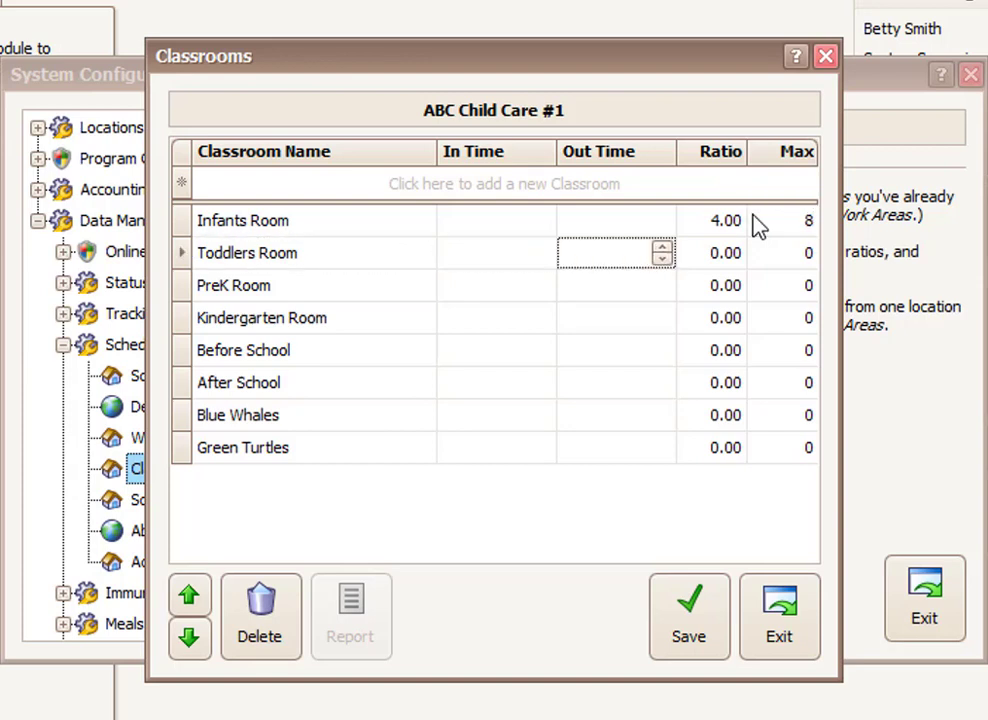
key(Tab)
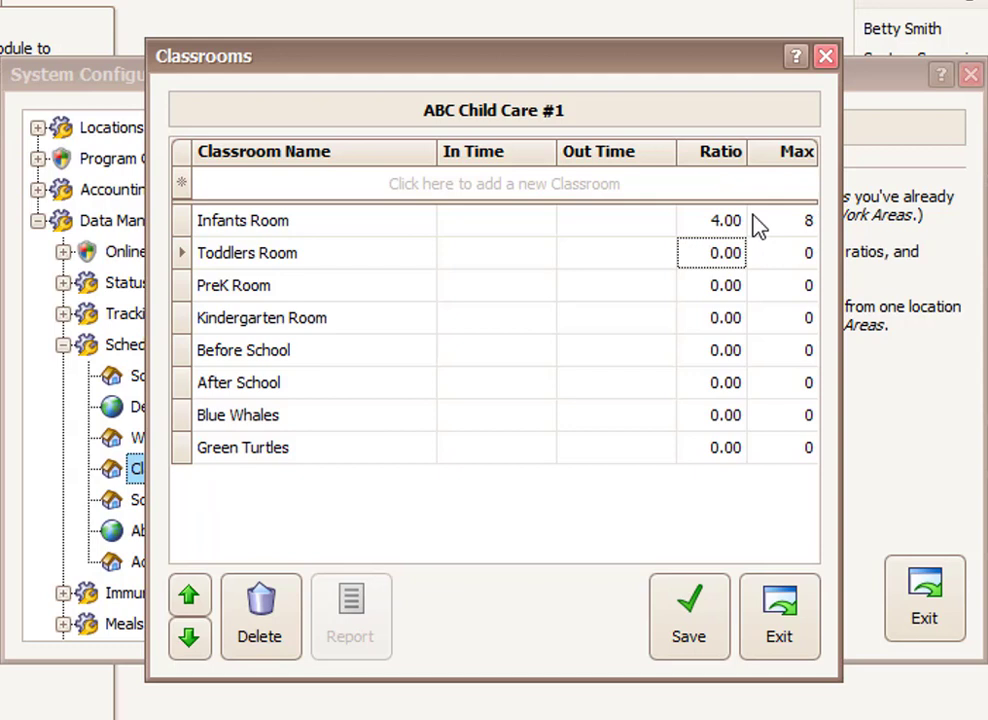
text(8)
key(Tab)
text(16)
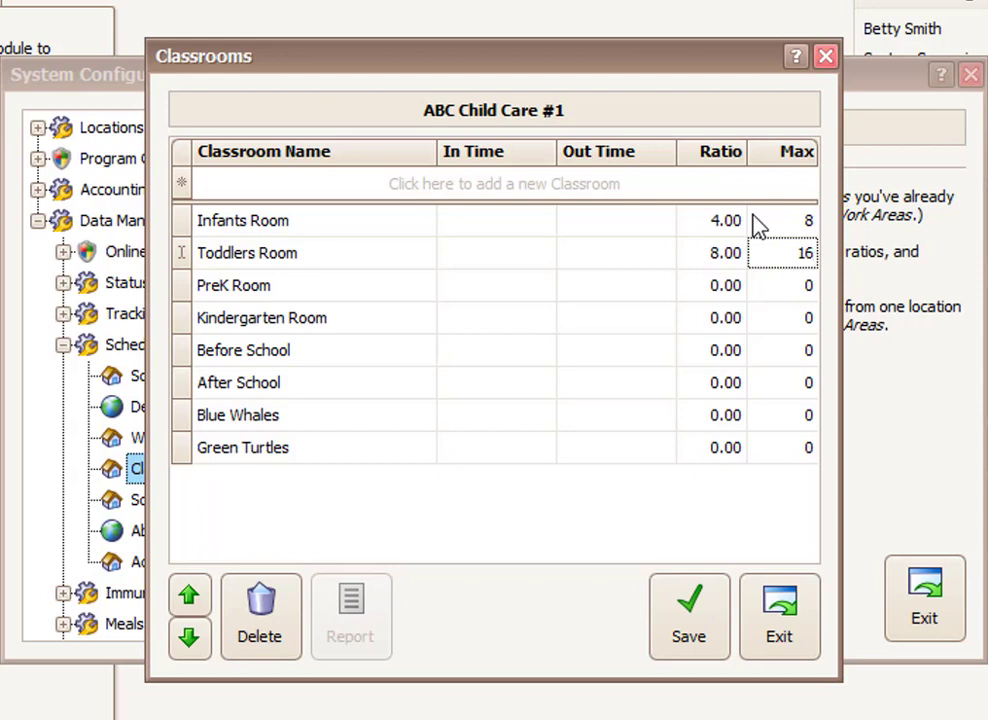
key(Tab)
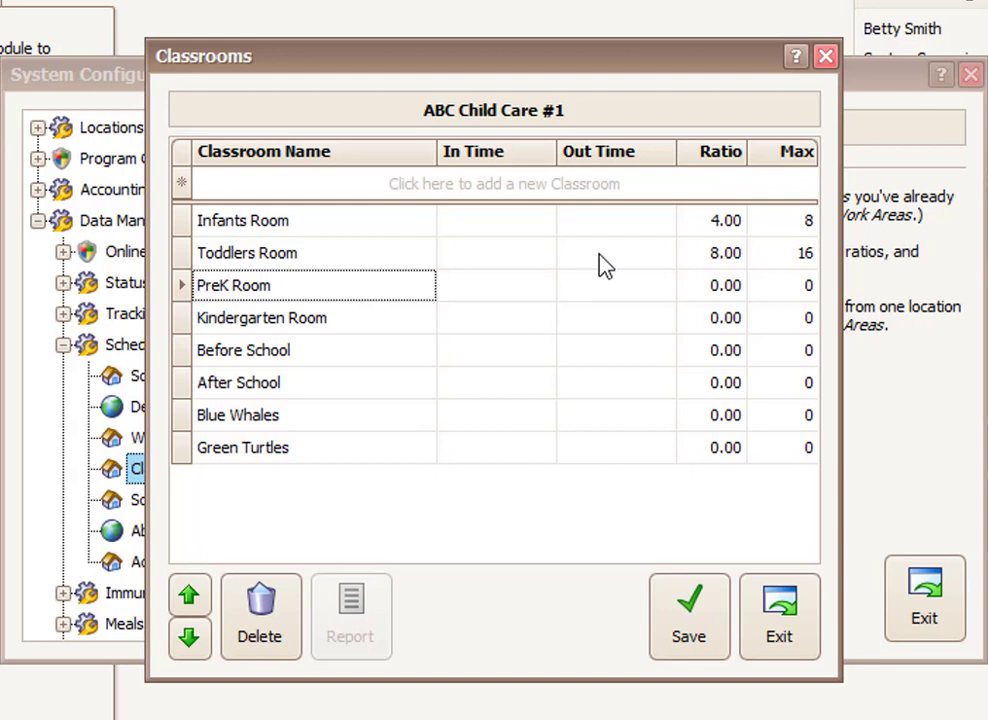
- Set the PreK Room's class times to 08:30 AM in and 12:30 PM out
click(527, 293)
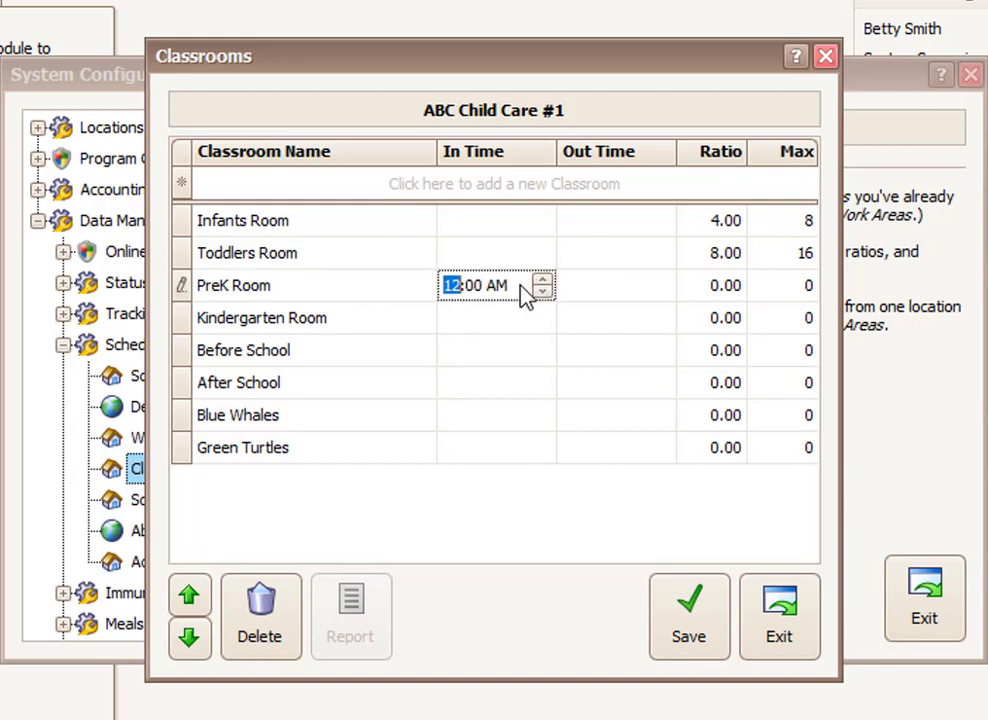
text(8)
key(Right)
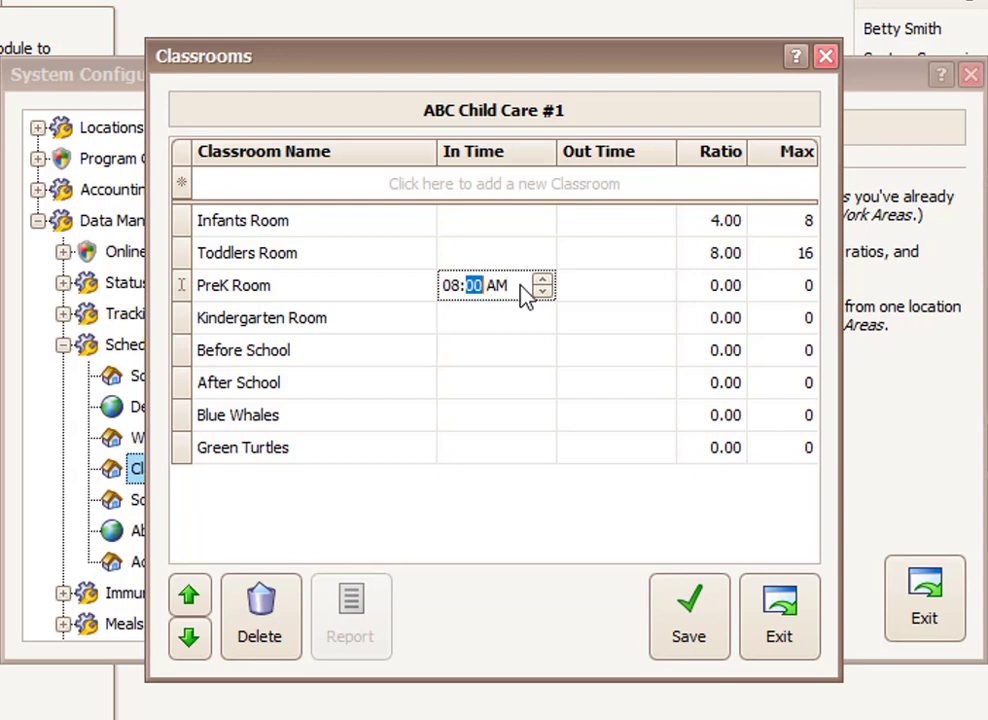
text(30)
key(Tab)
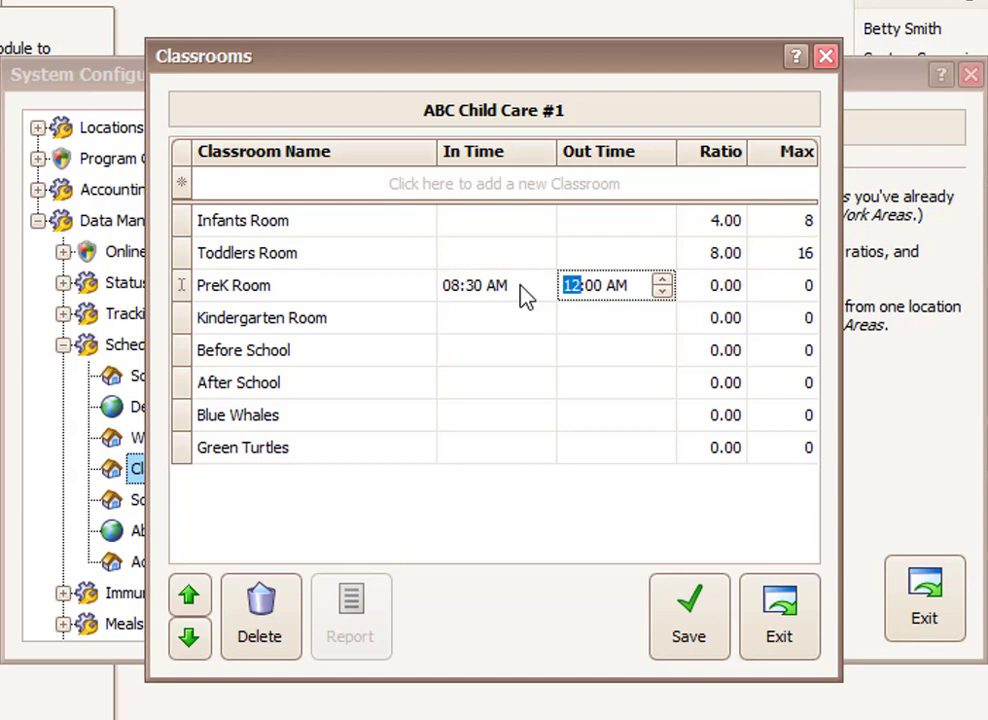
text(12)
text(30)
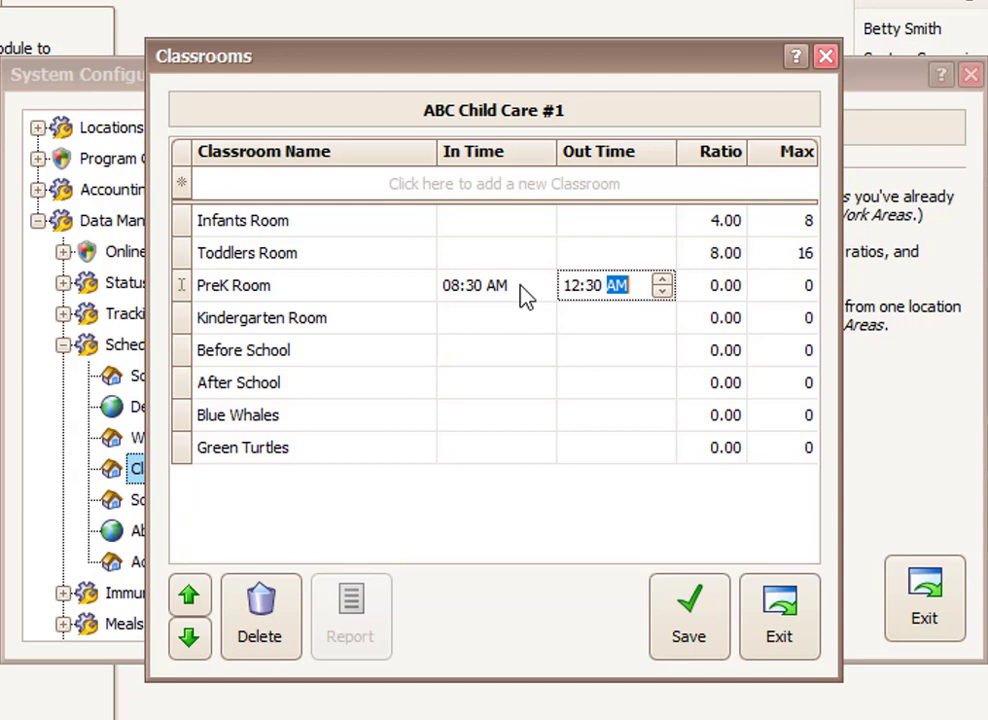
text(p)
key(Tab)
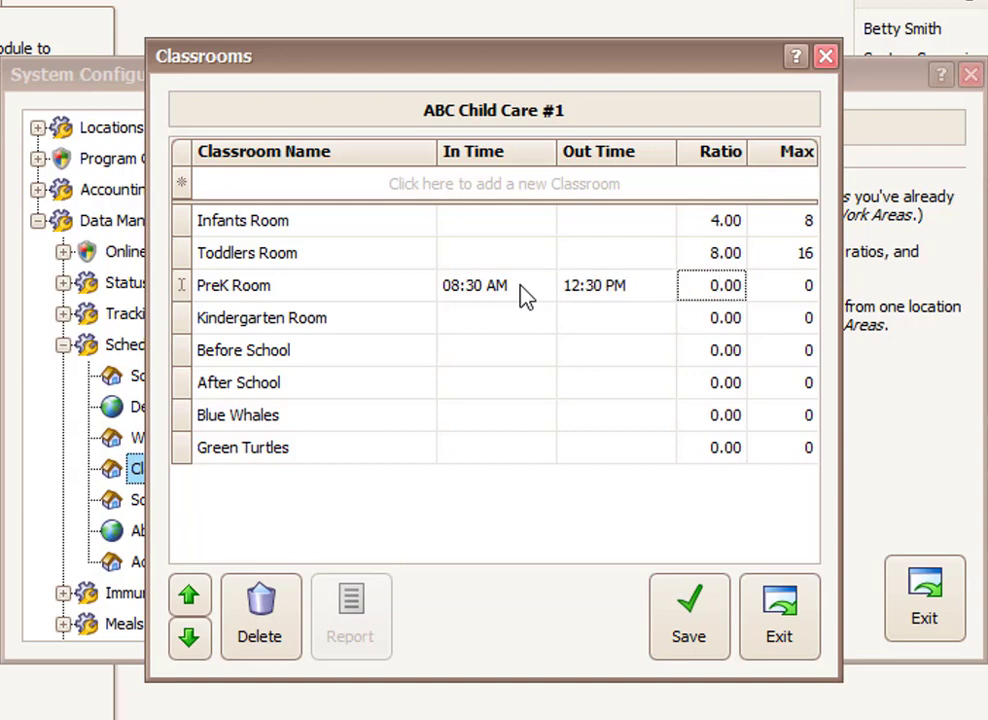
- Move the Blue Whales classroom up the list so it sits directly below the Toddlers Room
click(183, 424)
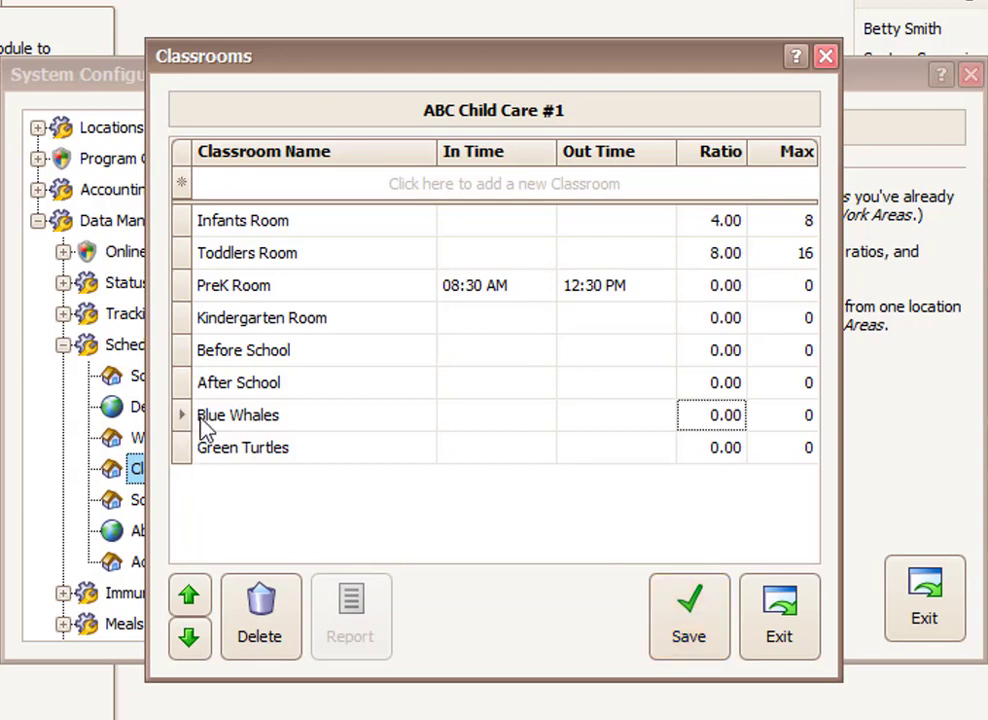
click(190, 598)
click(190, 598)
click(190, 598)
click(190, 598)
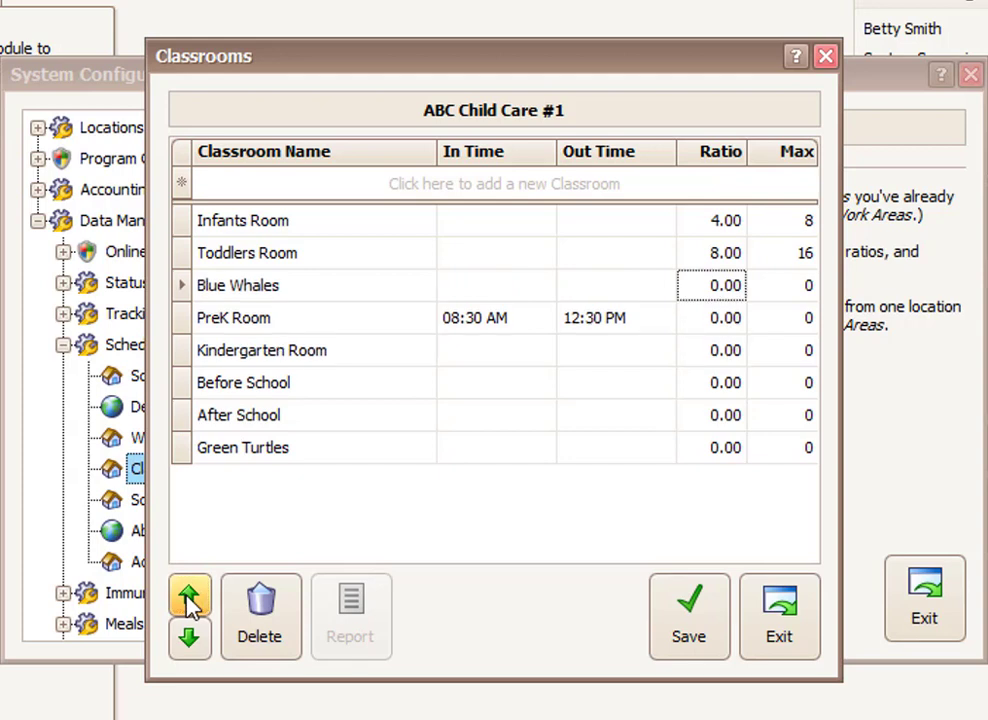
- Move the Green Turtles classroom up to directly below Blue Whales and save the classroom changes
click(183, 447)
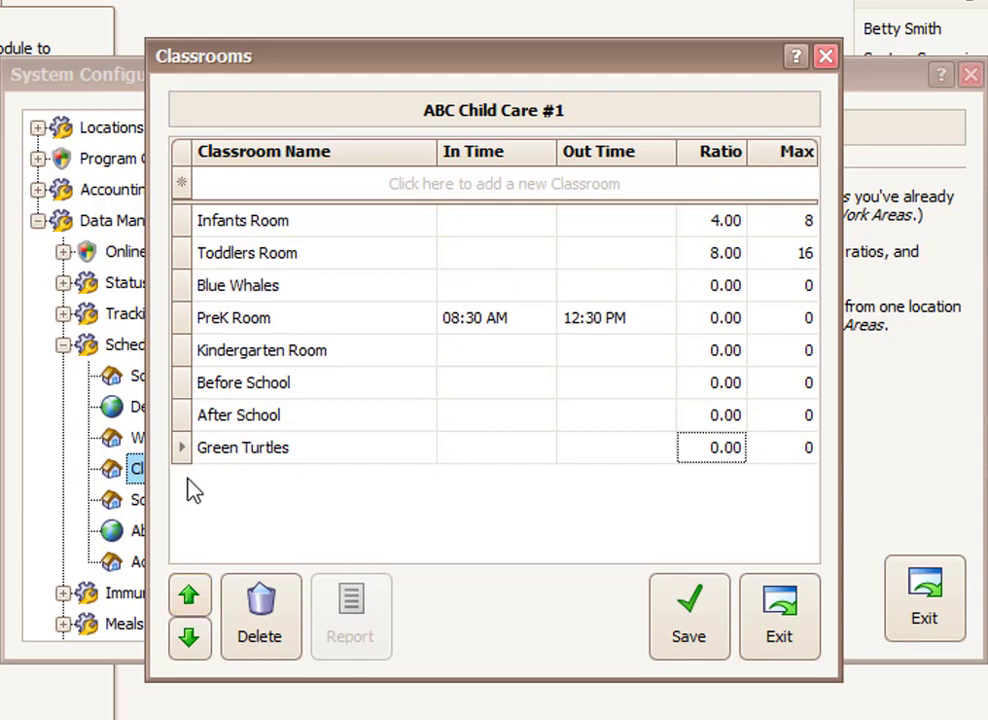
click(192, 595)
click(192, 595)
click(192, 595)
click(192, 595)
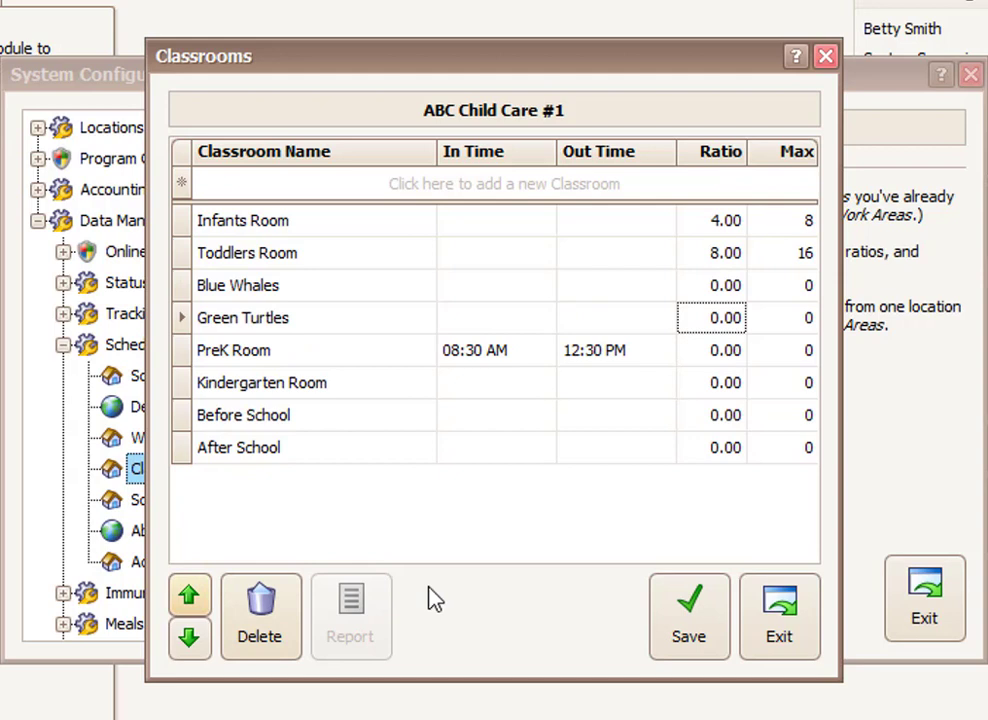
click(676, 613)
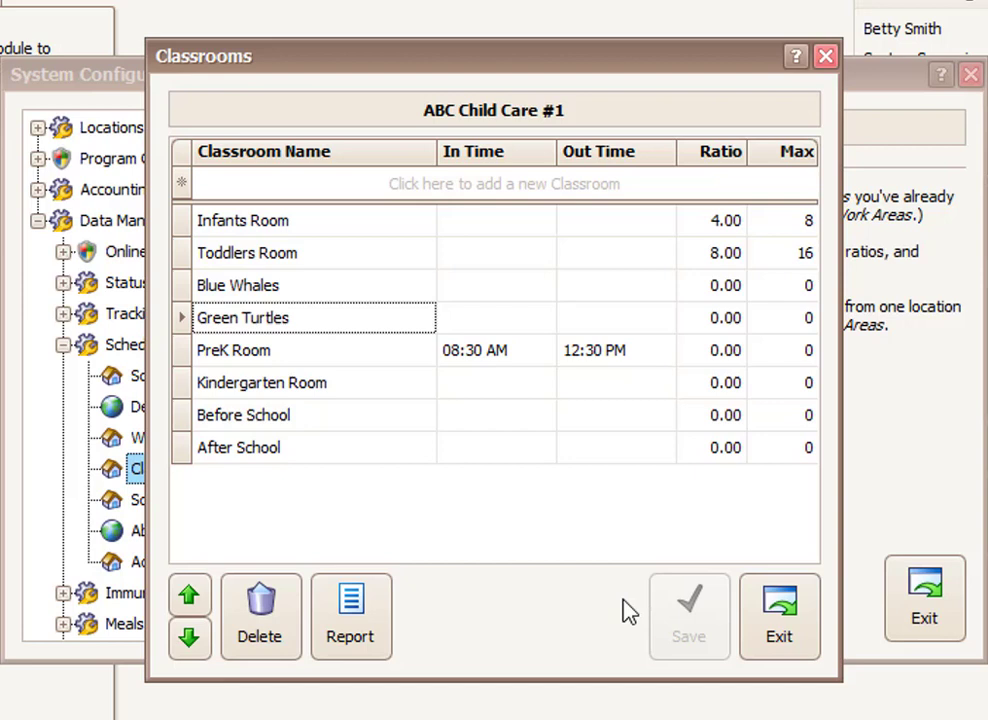
- Delete the Before School classroom permanently from the classrooms list
click(329, 454)
click(327, 422)
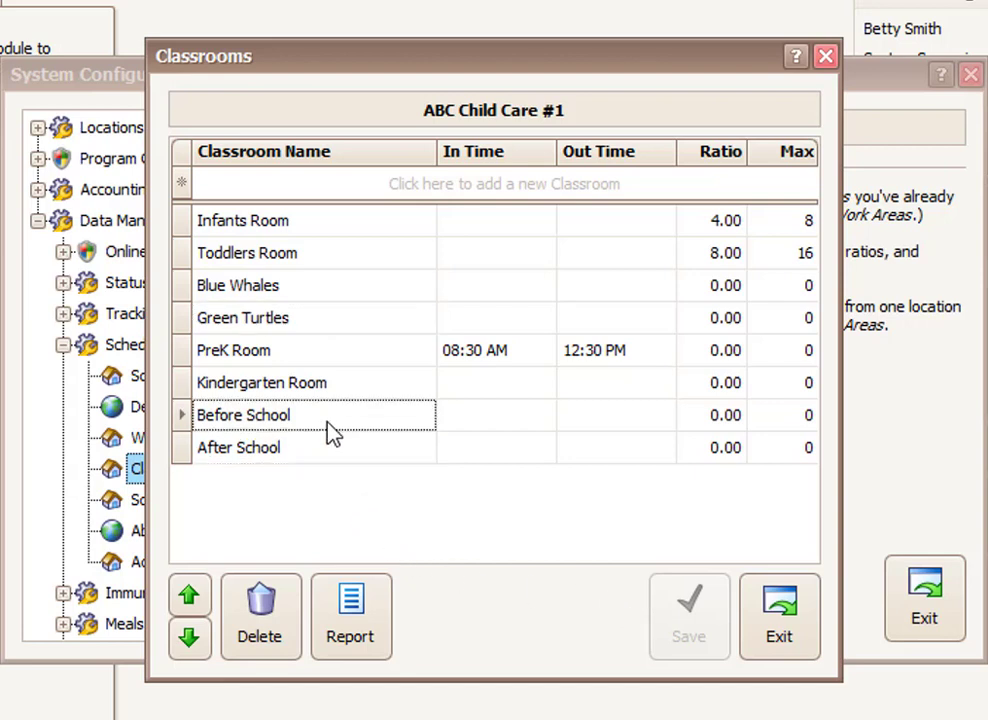
click(276, 630)
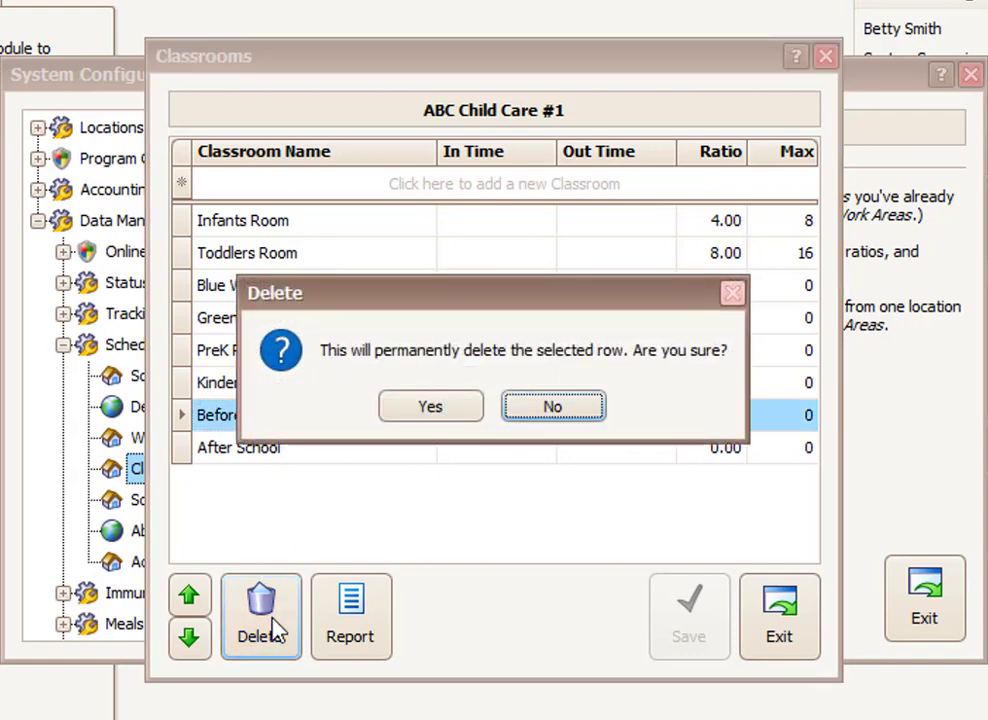
click(455, 413)
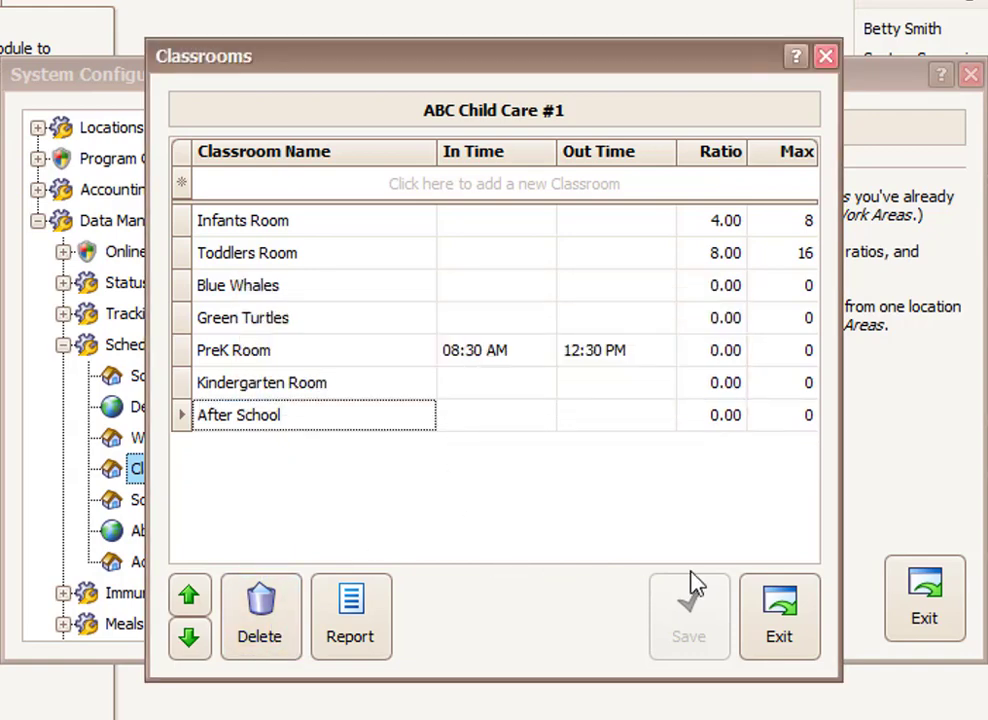
- Leave the classrooms setup, reopen the work areas and make the Before School work area inactive
click(785, 620)
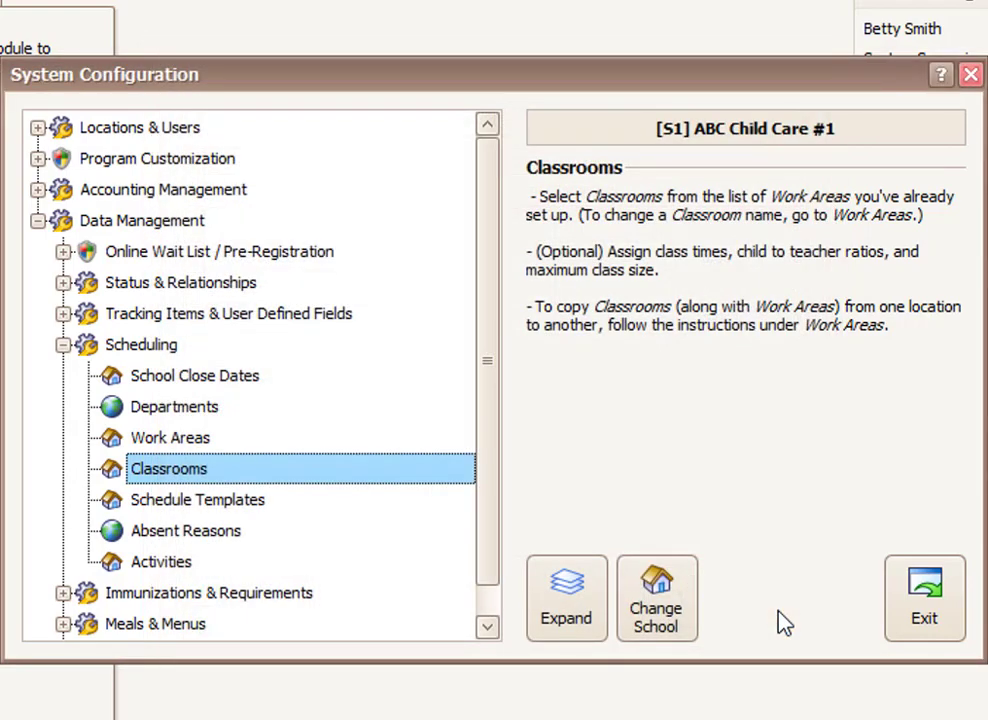
double_click(190, 448)
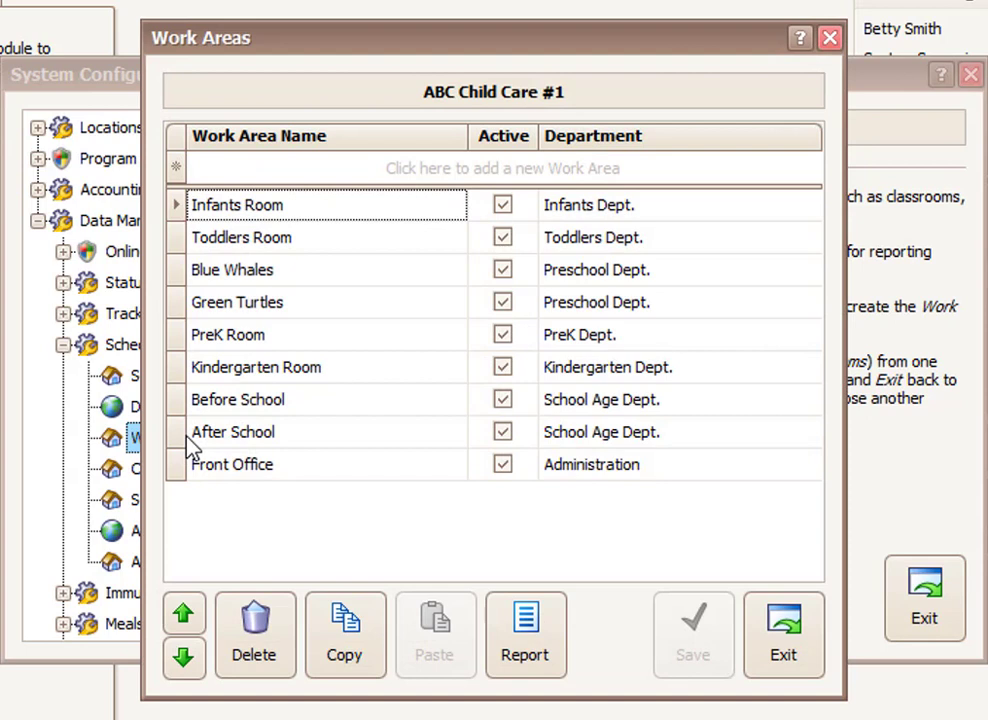
click(176, 399)
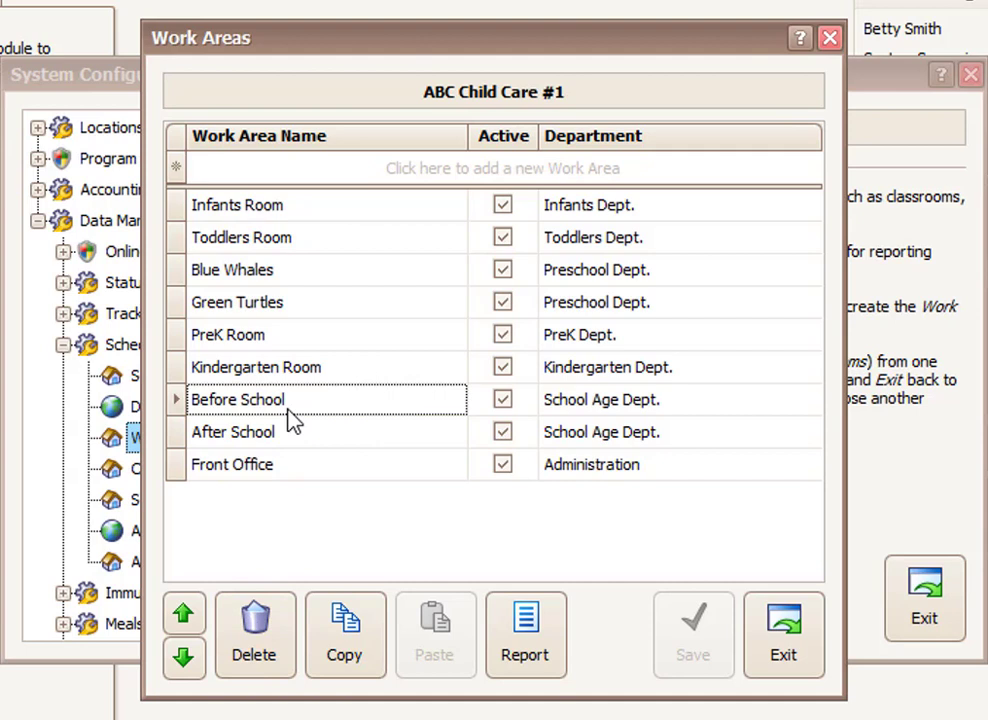
click(504, 403)
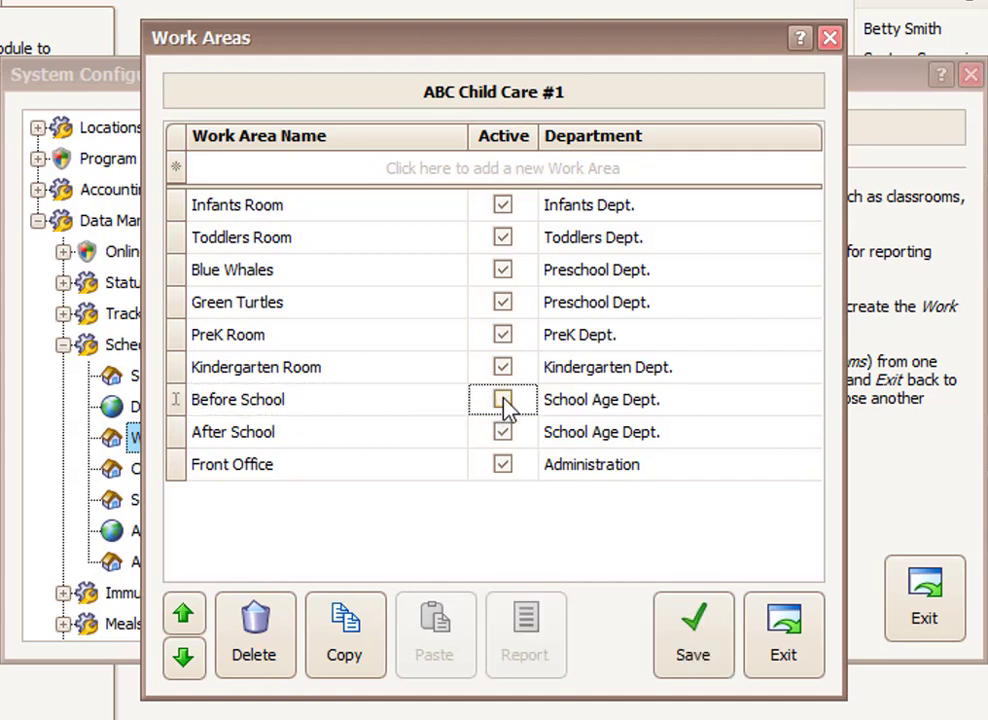